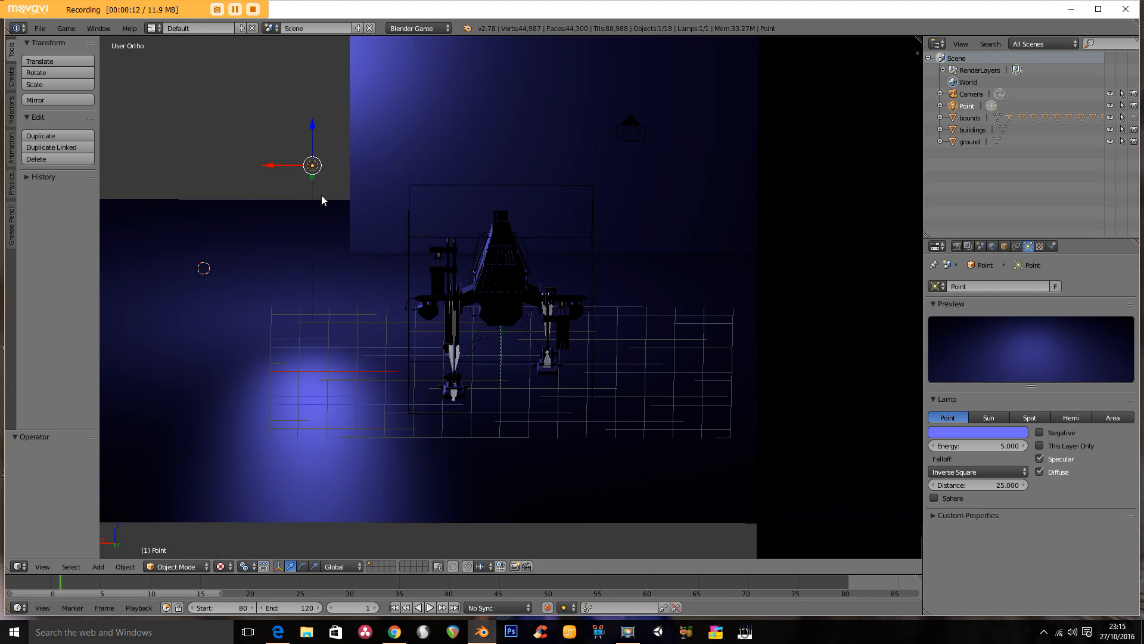
Change the point lamp's colour to white
left_click(1012, 434)
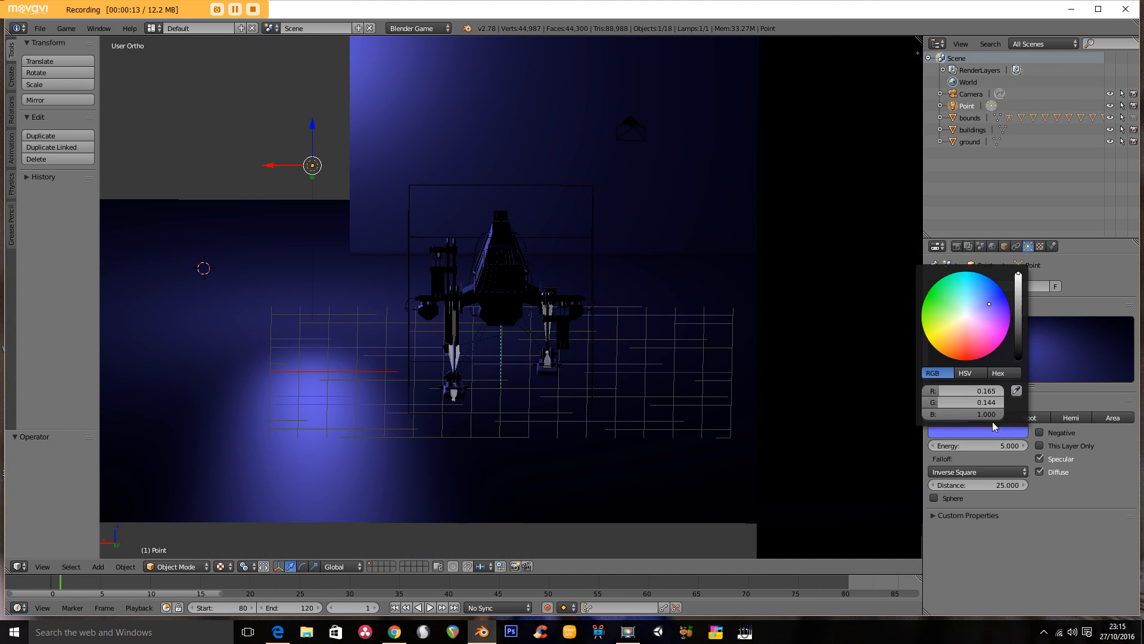
left_click(966, 320)
left_click_drag(966, 318, 967, 315)
Select the weights.L box mounted on the walker's leg and frame it in the 3D view
middle_click_drag(459, 324, 627, 286)
scroll(387, 448, "up", 1)
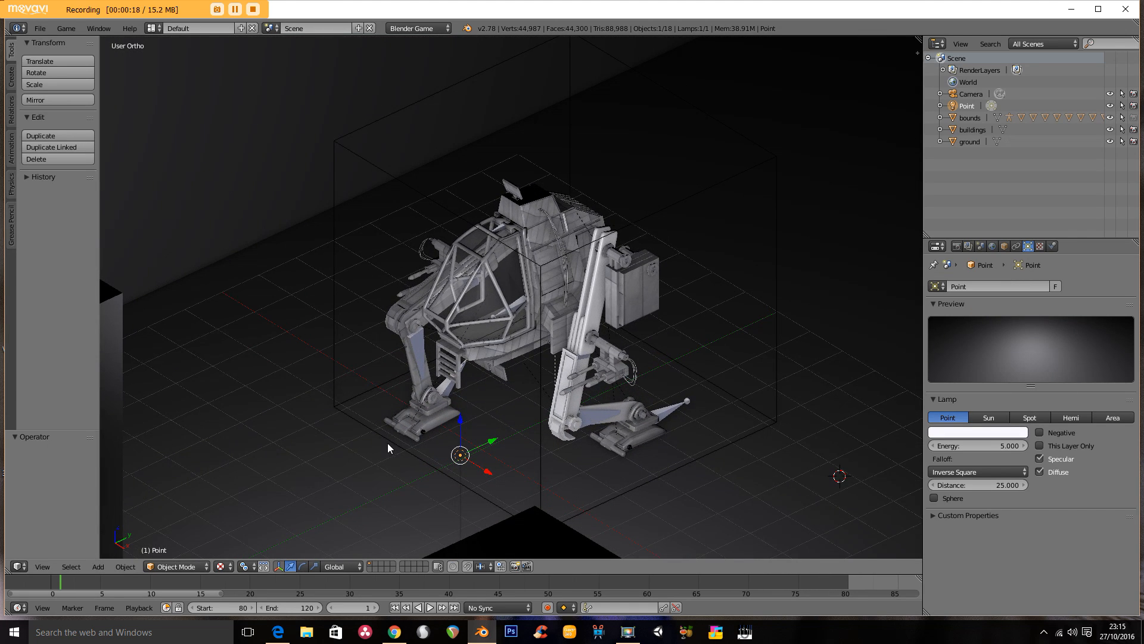
right_click(541, 223)
right_click(645, 288)
middle_click_drag(677, 297, 590, 348)
key("KP_Decimal")
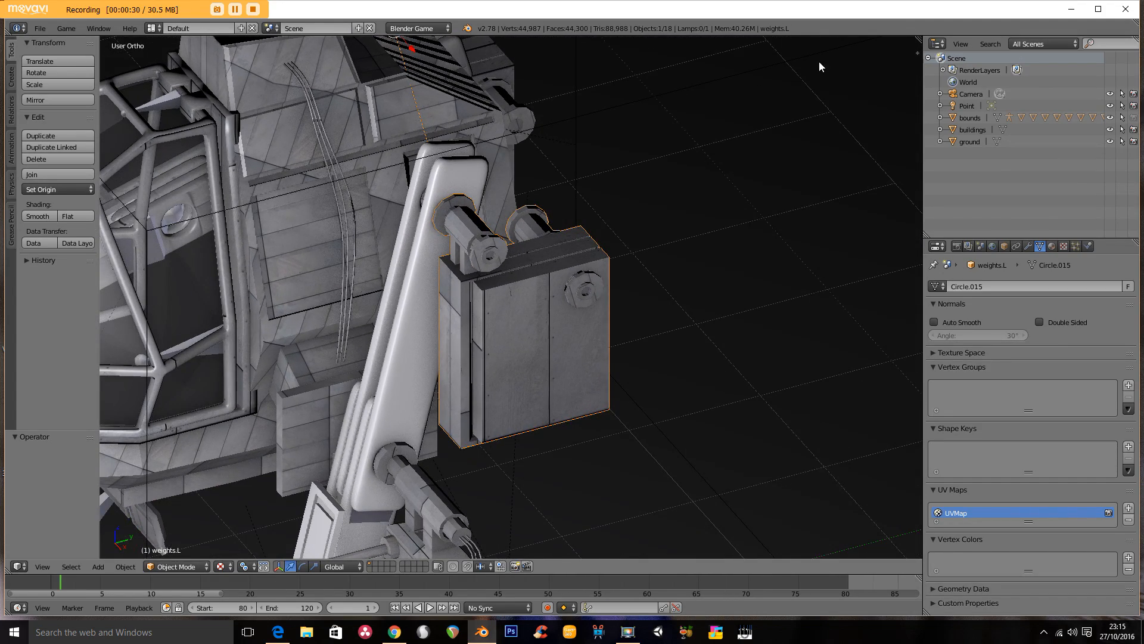
Split the 3D view, make the new area a UV/Image Editor and unlink the Render Result image from it
left_click_drag(918, 39, 537, 155)
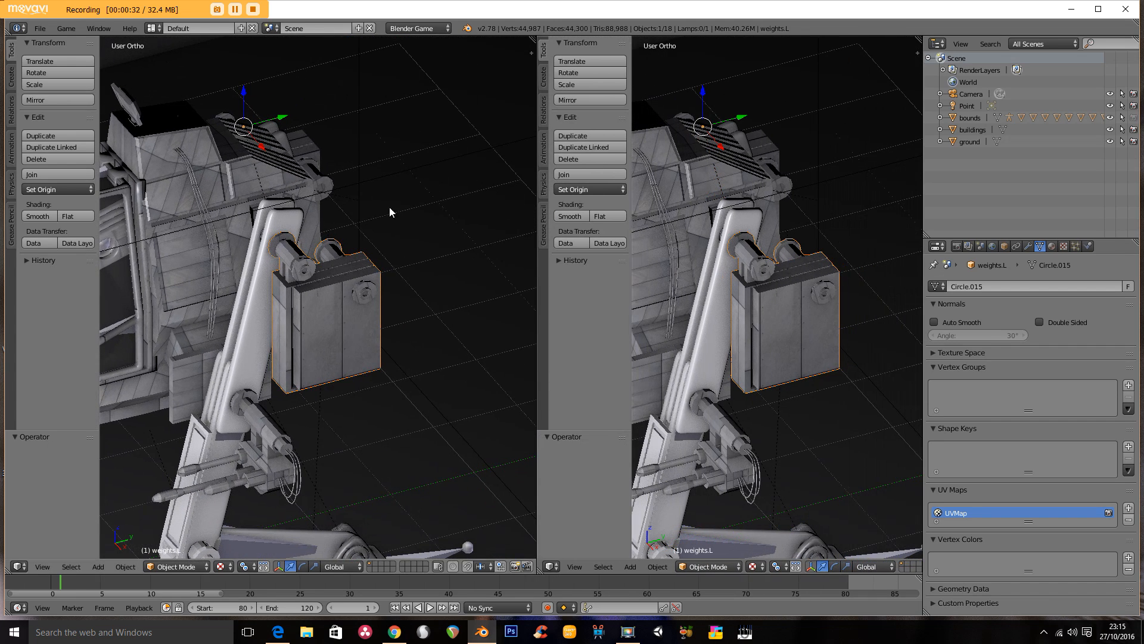
left_click(550, 566)
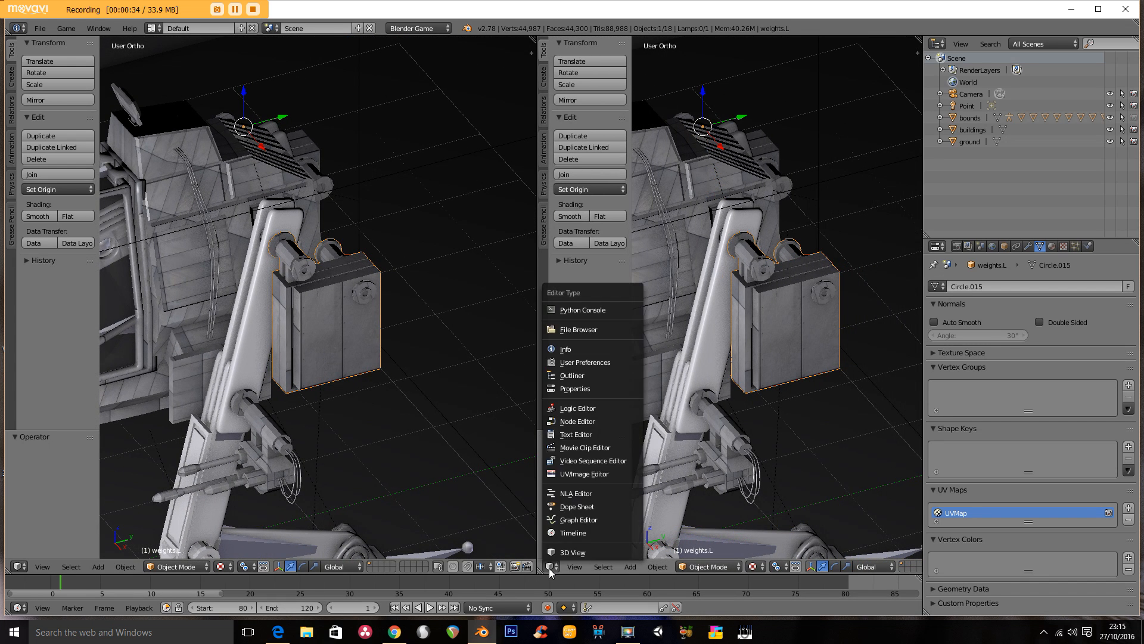
left_click(606, 474)
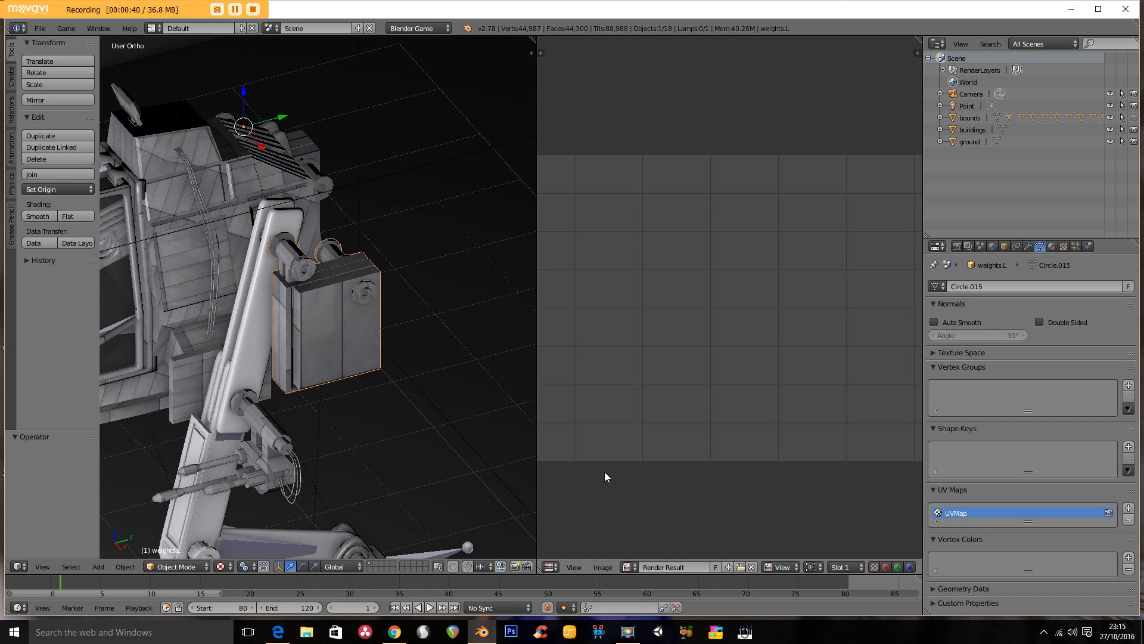
left_click(751, 566)
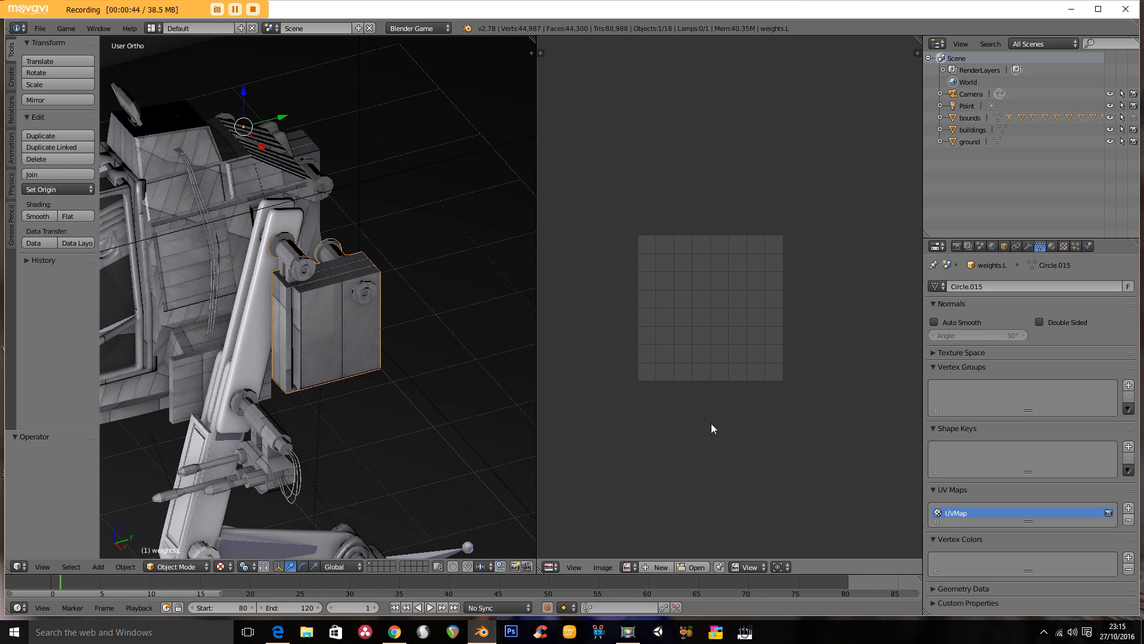
Enter Edit Mode on the weights mesh, select all its geometry and show plate metal.jpg behind its UV layout
key("Tab")
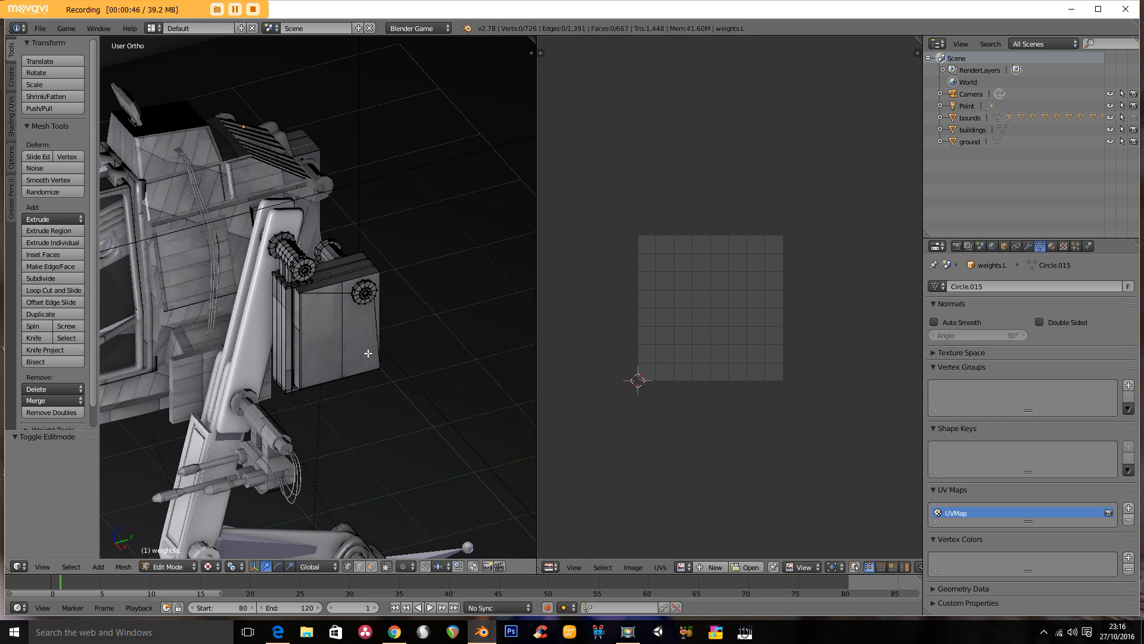
key("a")
scroll(266, 212, "up", 6)
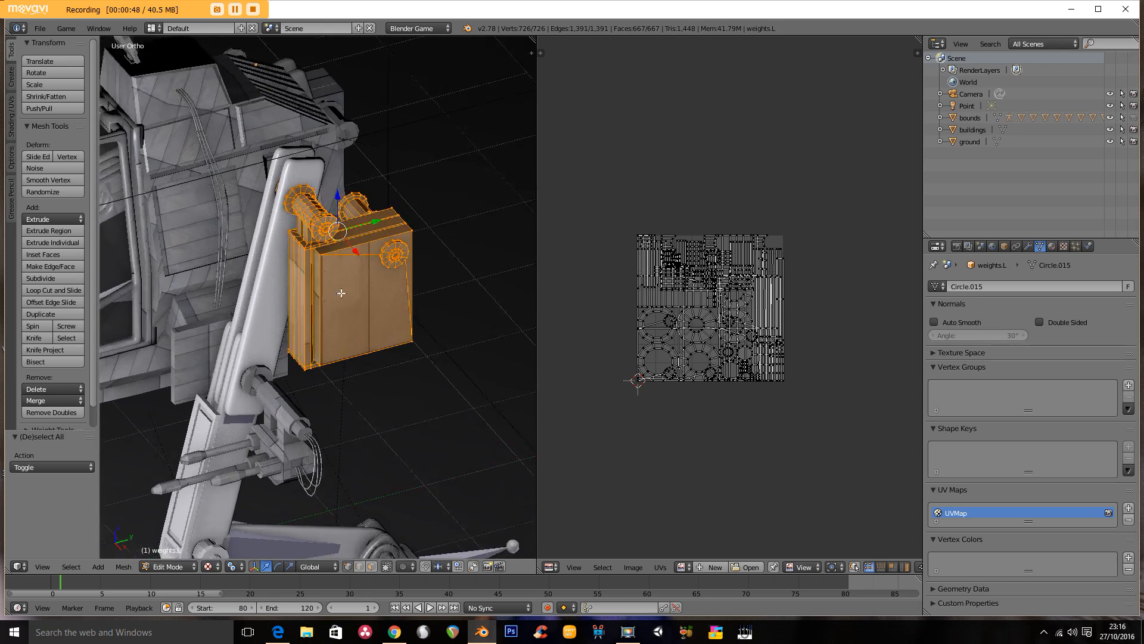
middle_click_drag(266, 213, 261, 248, "shift")
scroll(261, 269, "down", 1)
middle_click_drag(292, 293, 331, 290)
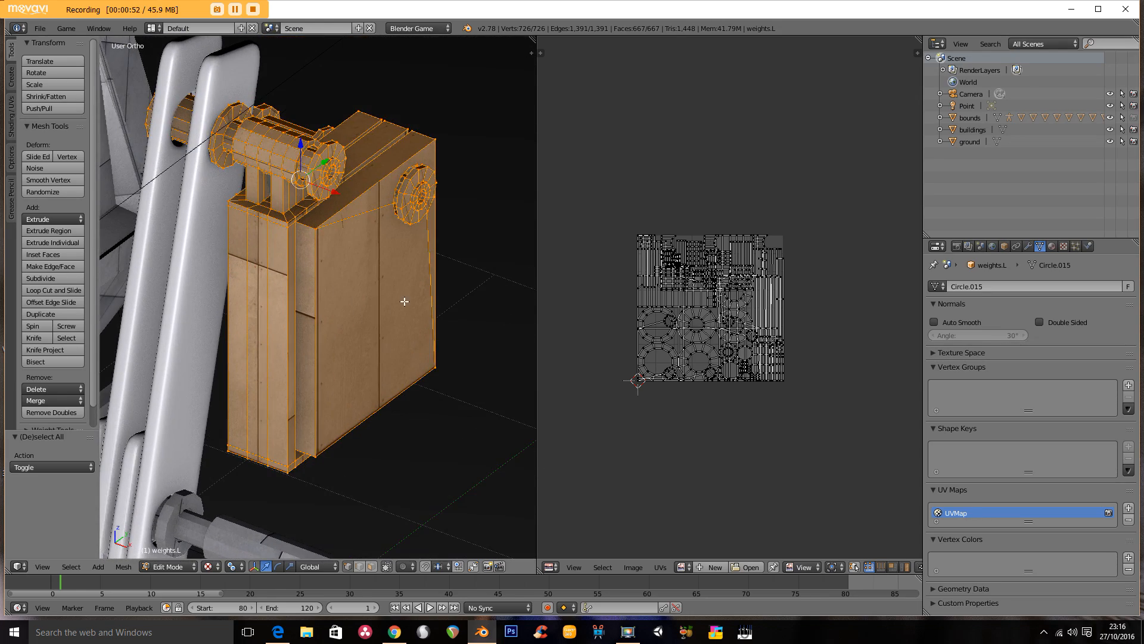
left_click(680, 567)
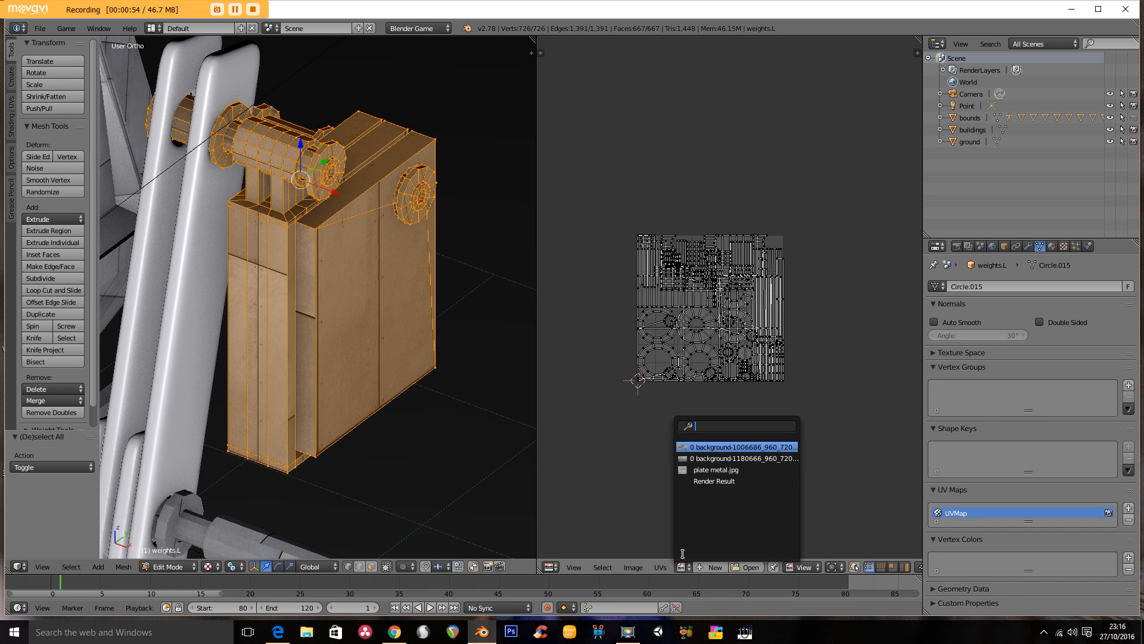
left_click(709, 469)
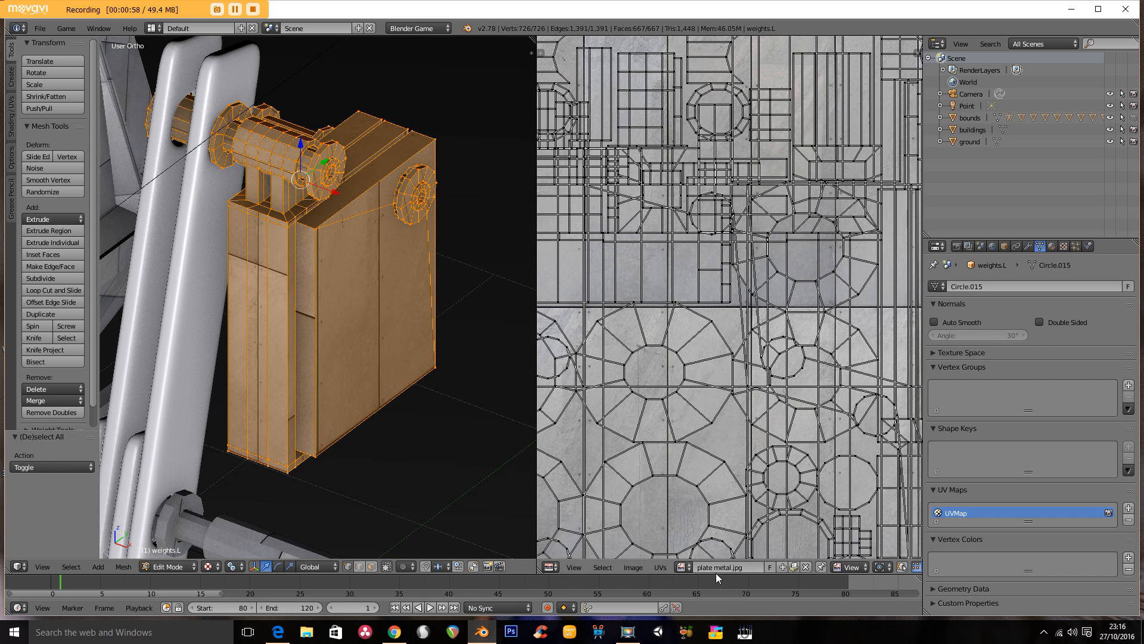
Create a new blank 1024 x 1024 px image named weight for the selected faces
middle_click_drag(221, 250, 270, 222)
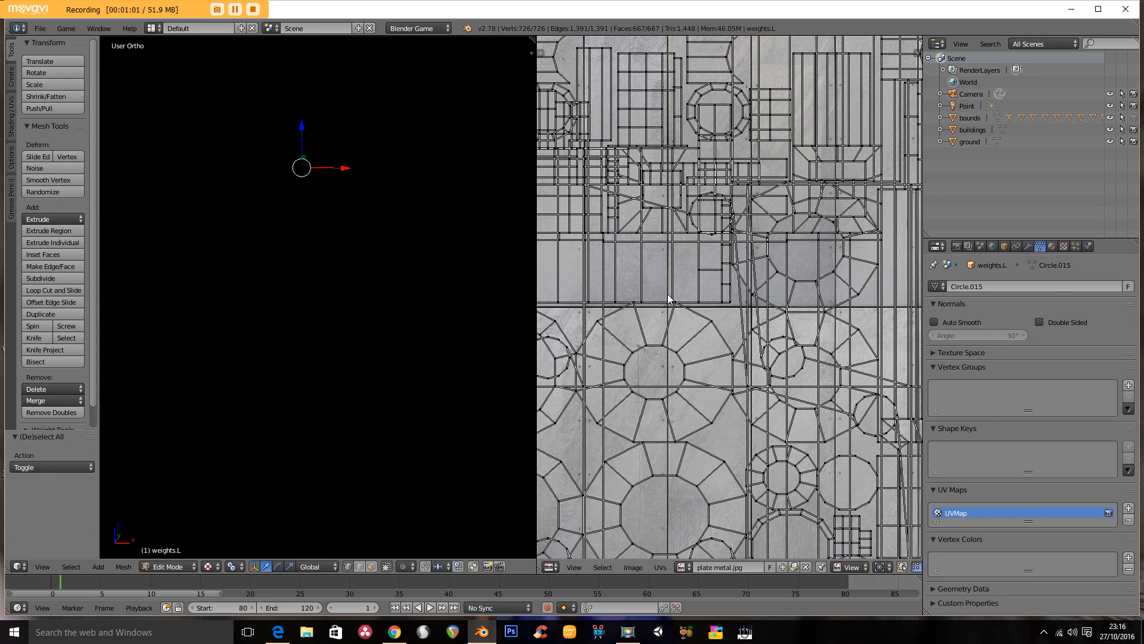
left_click(1052, 246)
left_click(1064, 246)
middle_click_drag(333, 382, 316, 348)
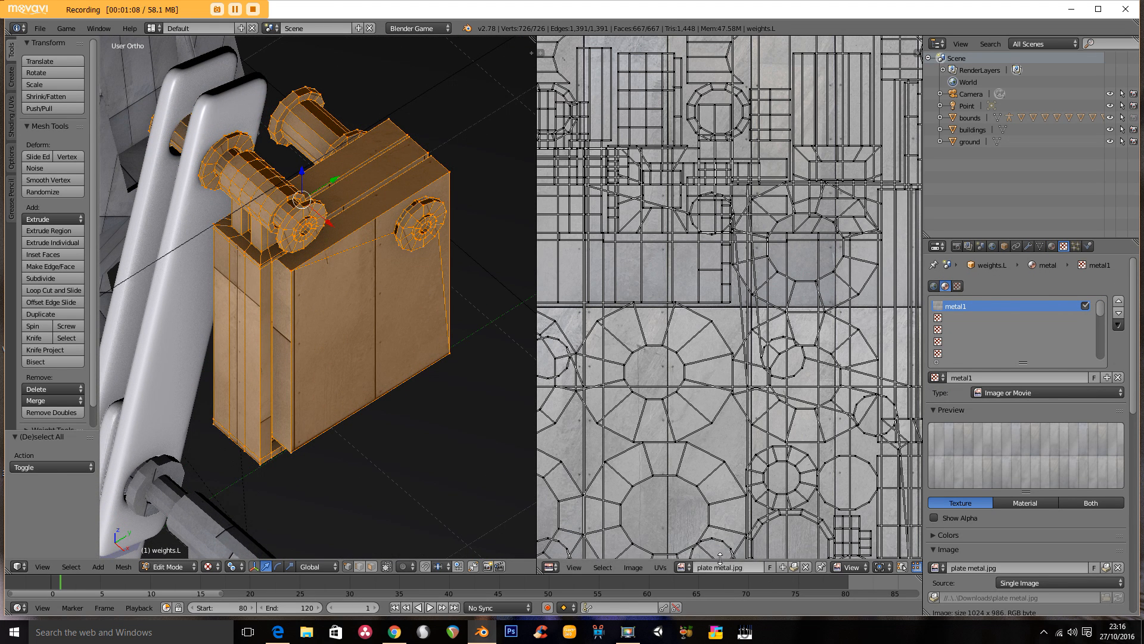
left_click(633, 567)
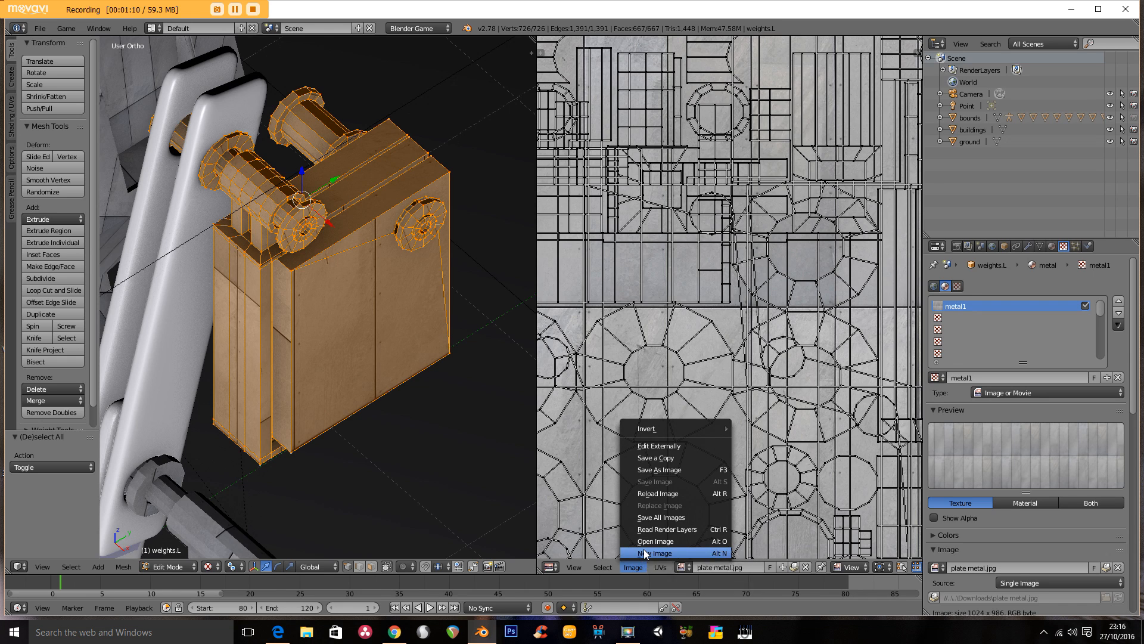
left_click(645, 553)
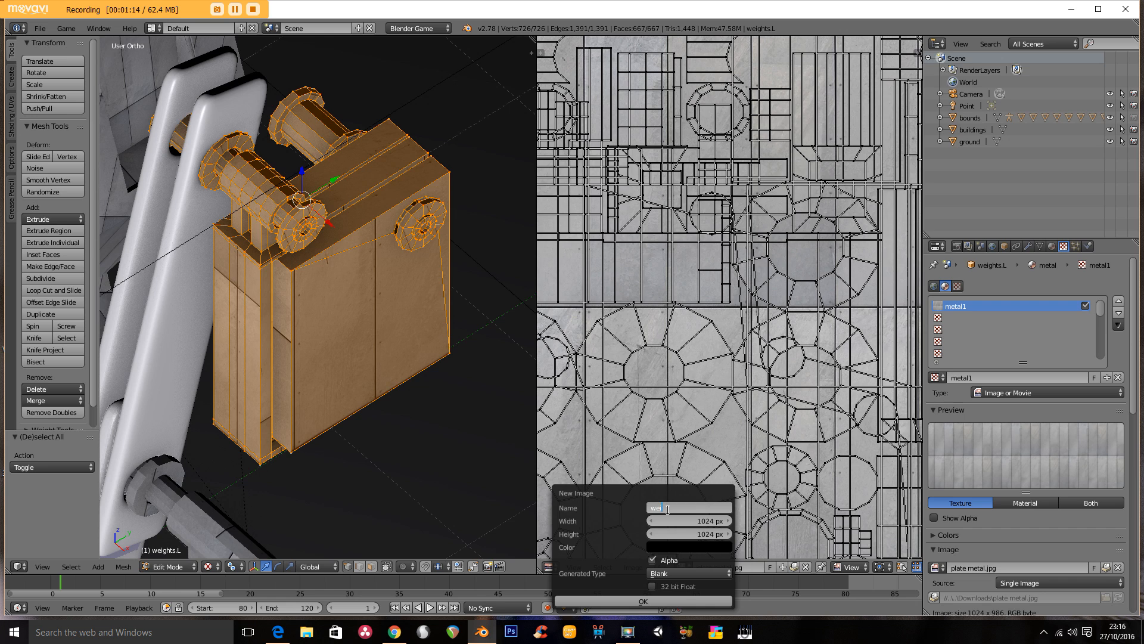
type("weight")
key("Return")
left_click(660, 603)
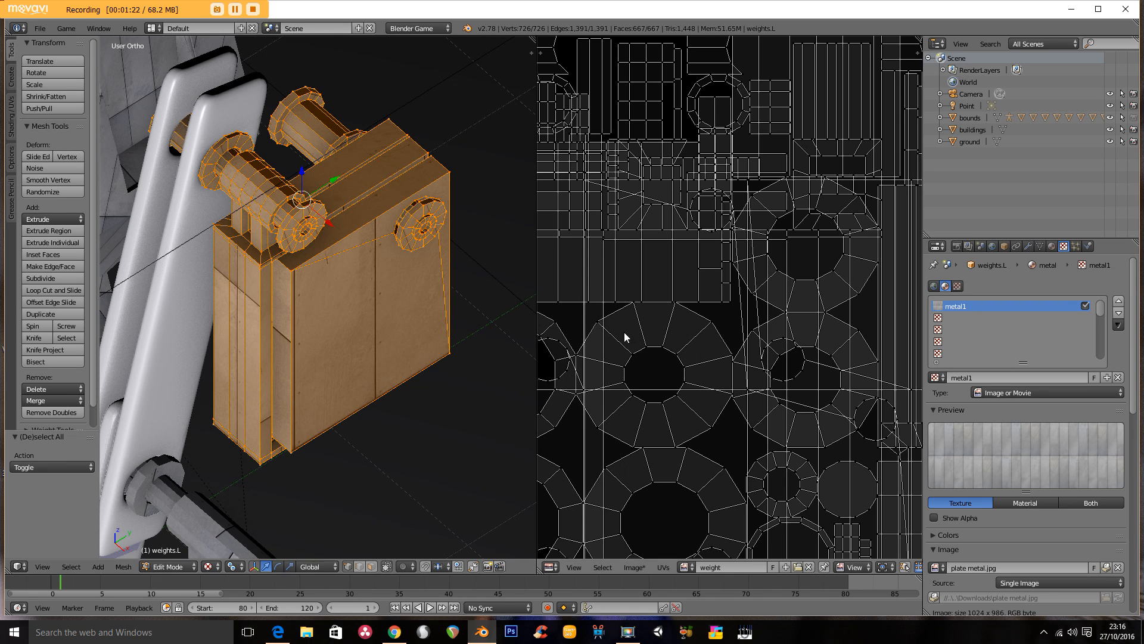
Make an independent copy of the object's metal material and name it weight
left_click(1053, 246)
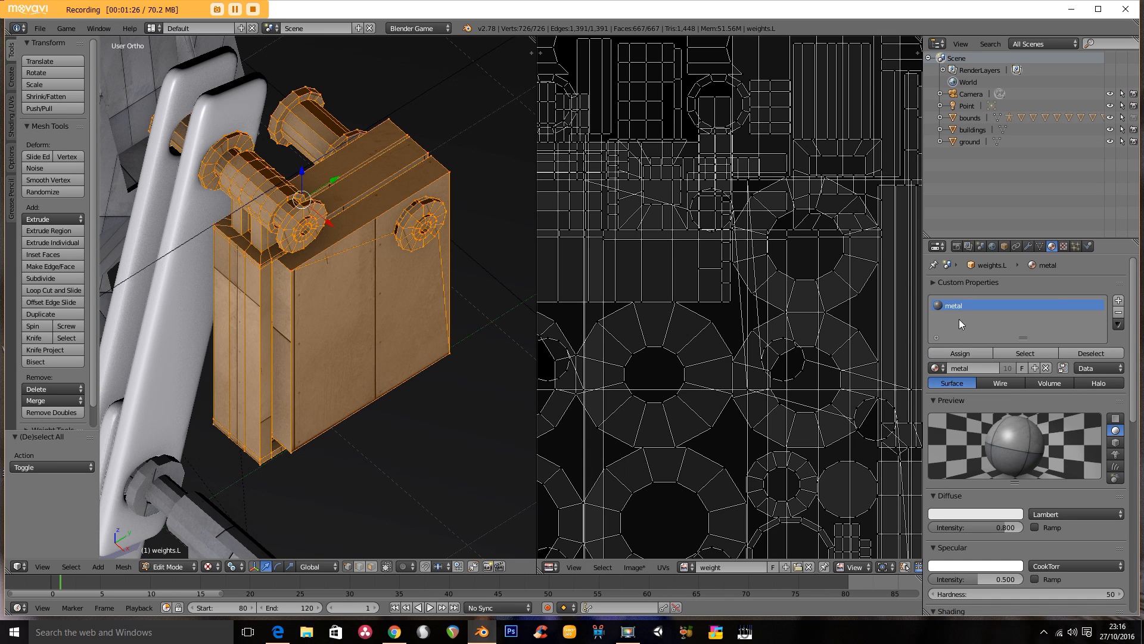
left_click(1032, 369)
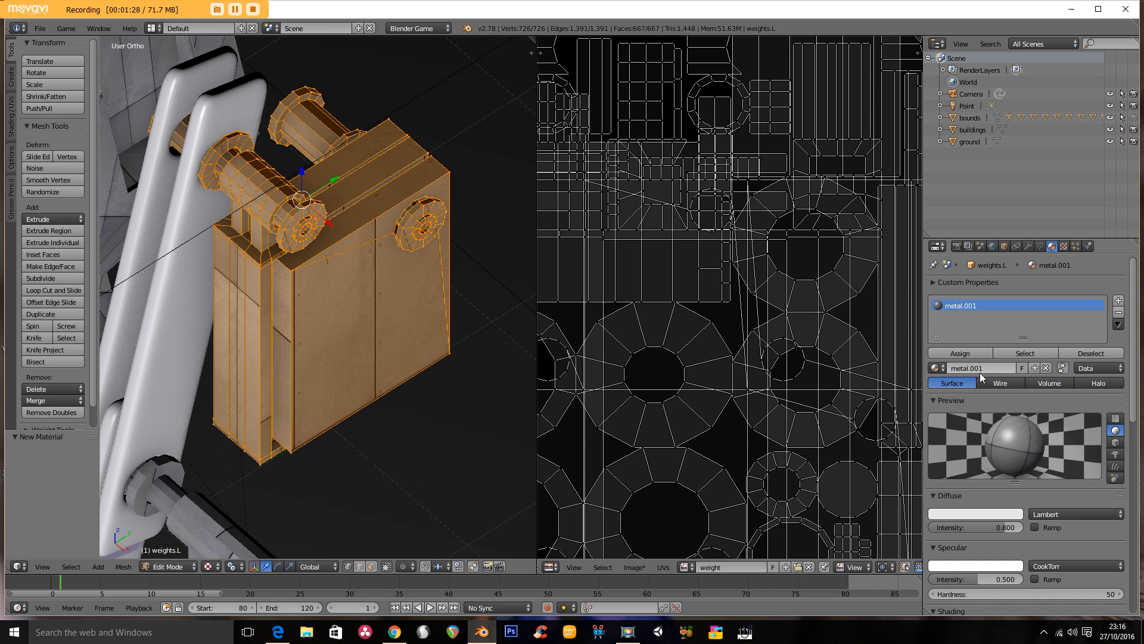
type("we")
Make an independent copy of the material's metal1 texture and name it weight
left_click(1063, 246)
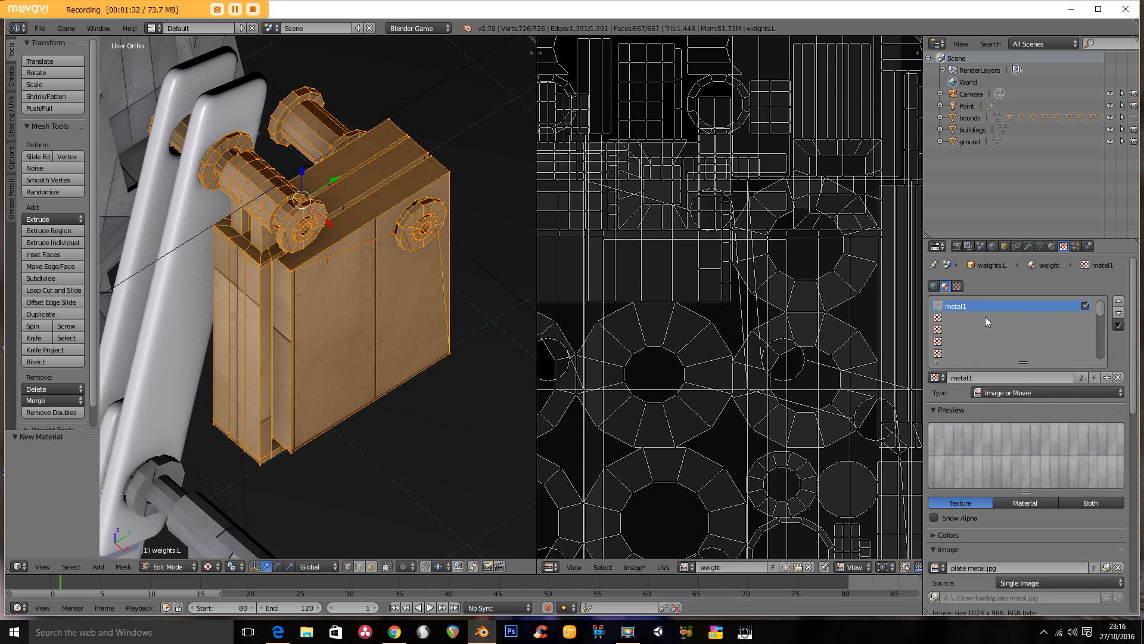
left_click(1053, 247)
left_click(1063, 248)
left_click(1106, 378)
left_click(1025, 377)
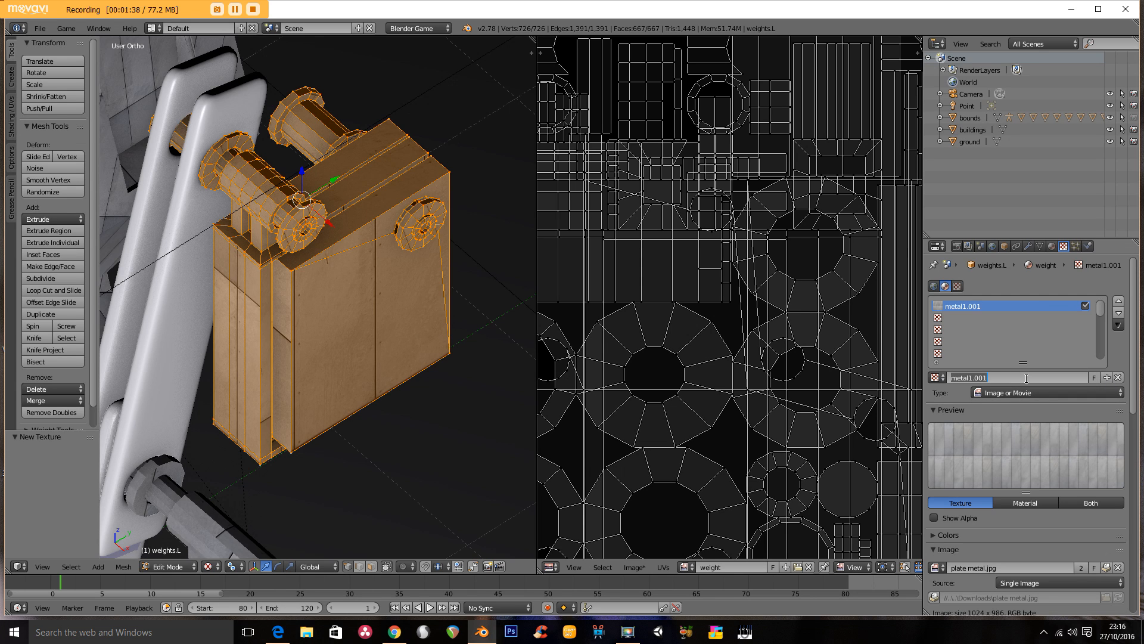
type("weight")
key("Return")
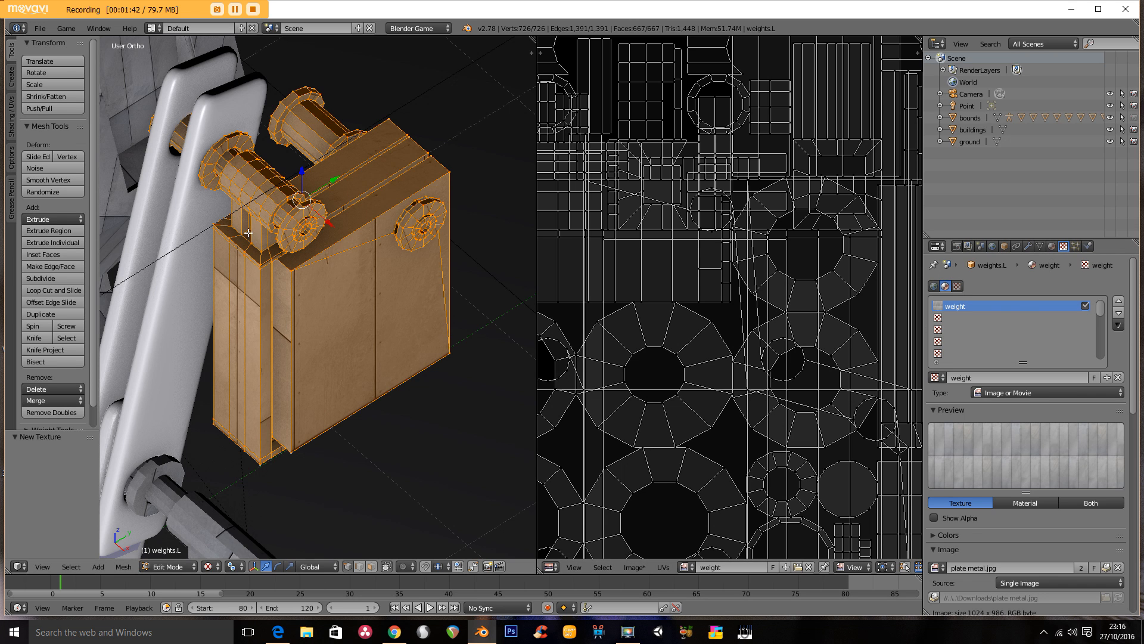
left_click(170, 566)
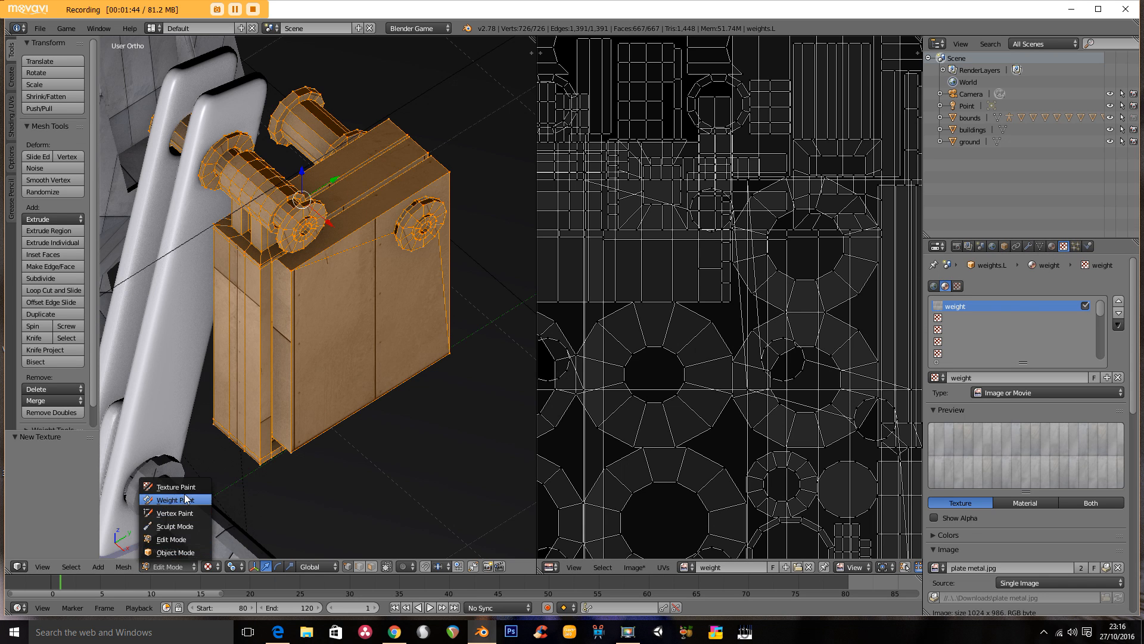
left_click(170, 486)
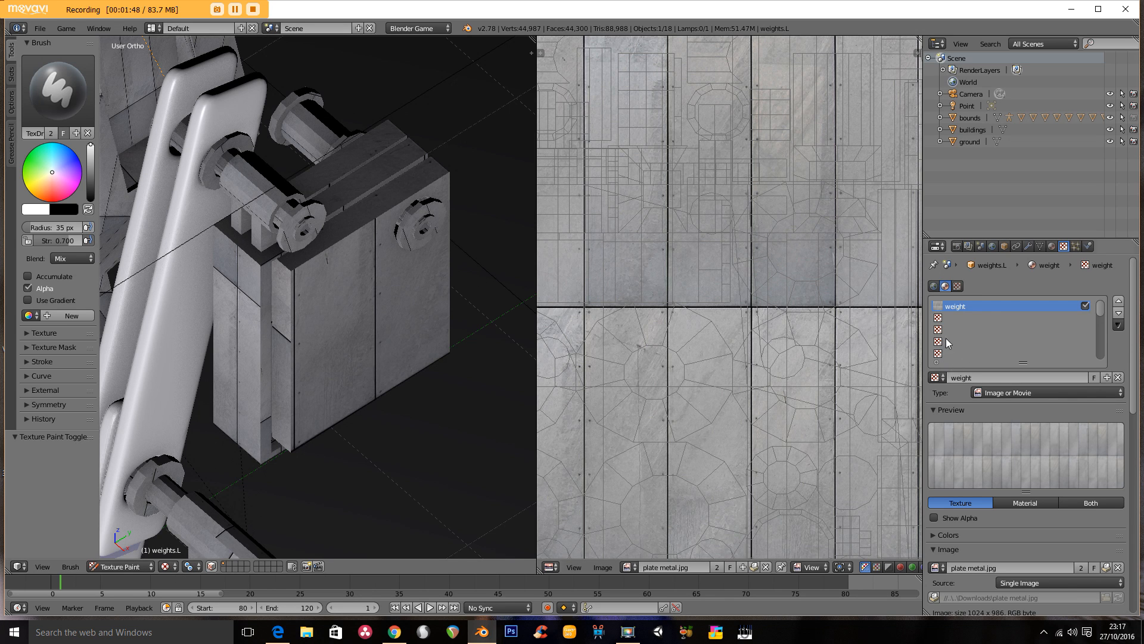
left_click(1052, 246)
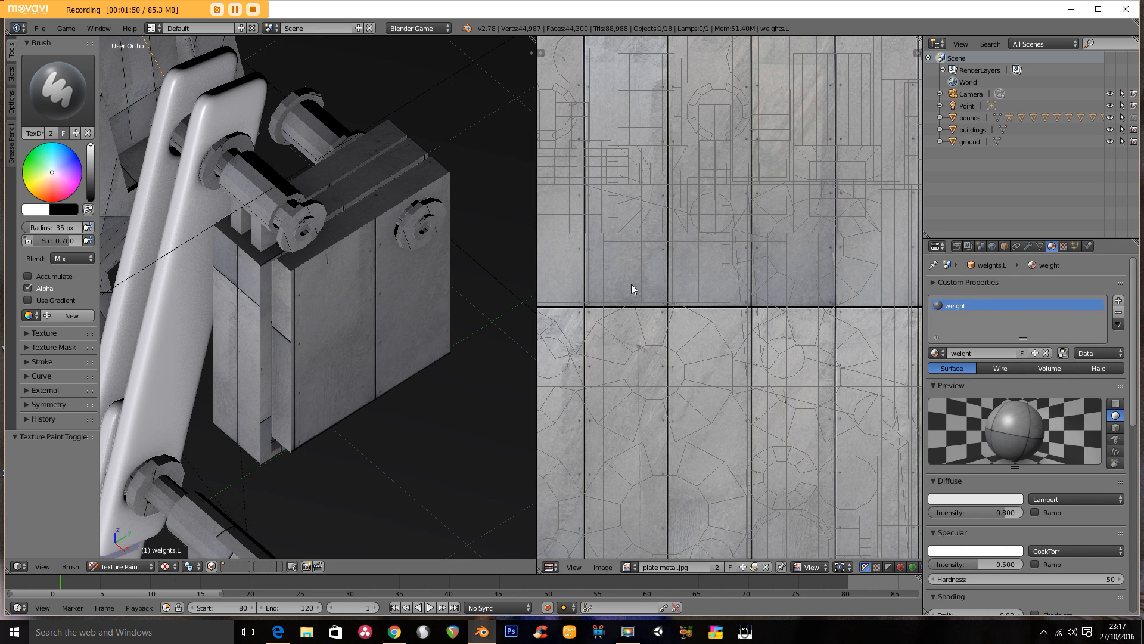
left_click(122, 566)
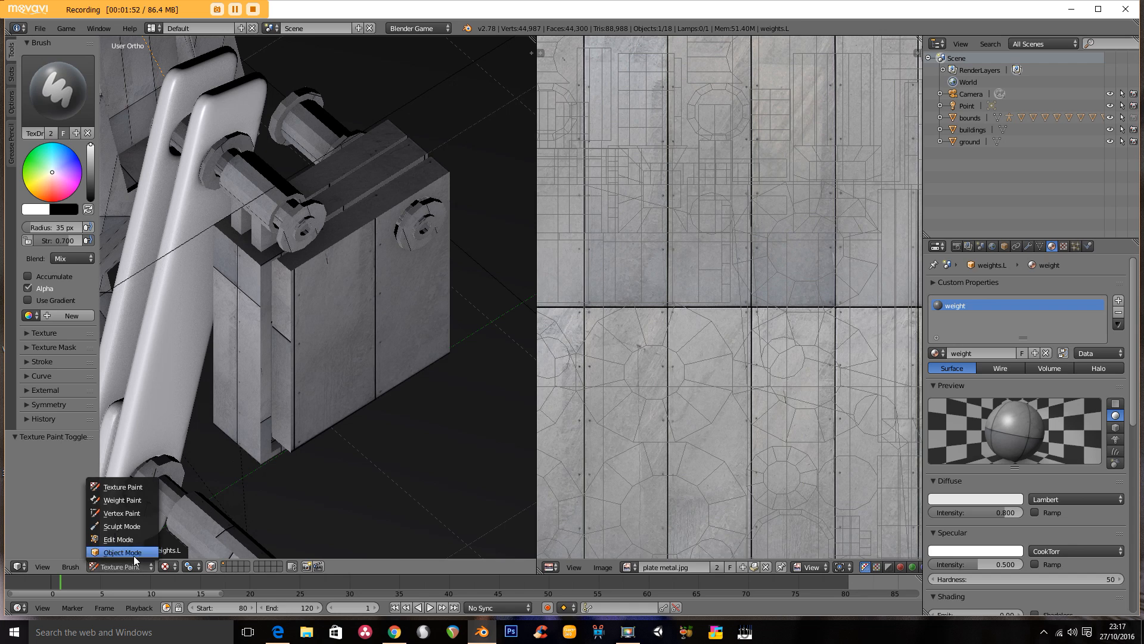
left_click(122, 545)
Set the 3D view to solid shading and put the weights object into Texture Paint mode
middle_click_drag(307, 288, 355, 227)
scroll(340, 435, "down", 6)
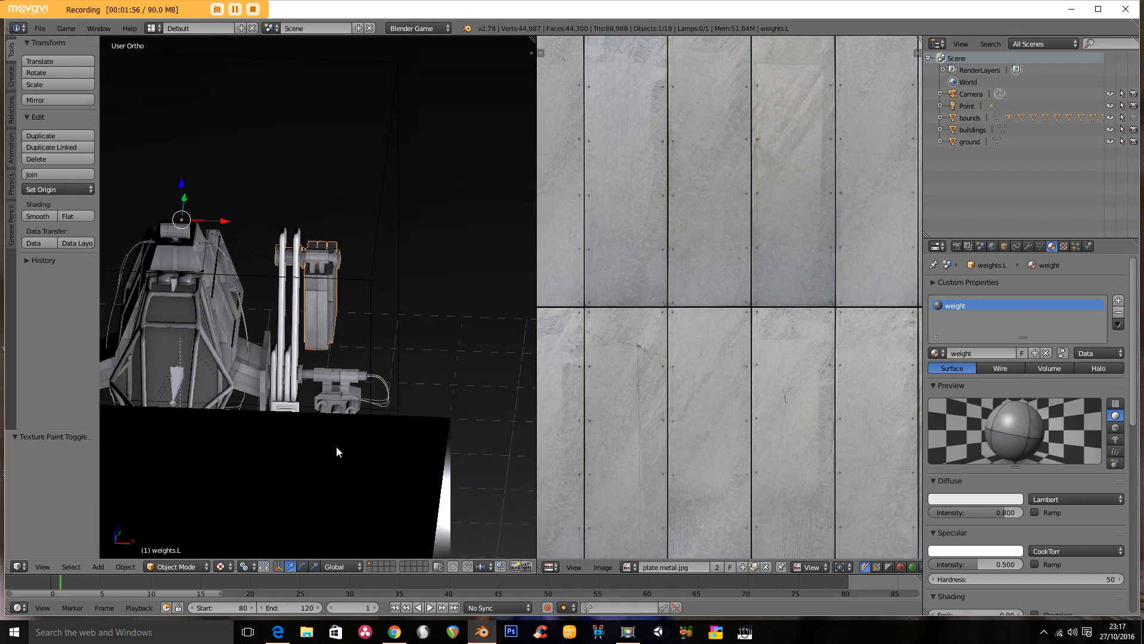
key("z")
mouse_move(333, 357)
middle_mouse_down()
mouse_move(286, 356)
mouse_move(302, 338)
middle_mouse_up()
key("z")
left_click(202, 565)
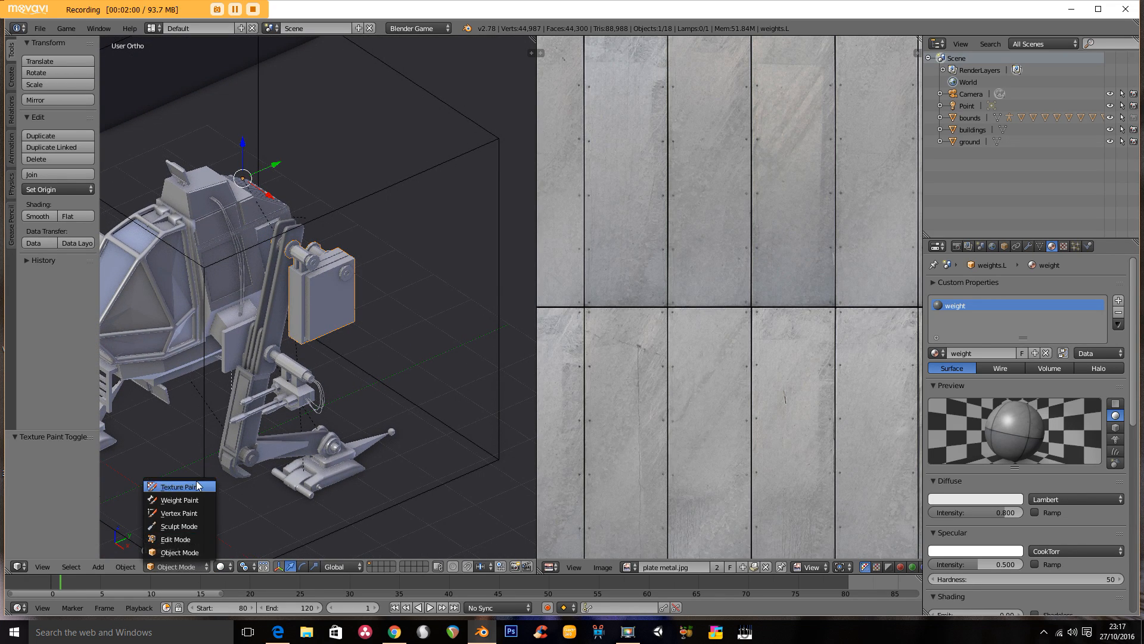
left_click(170, 482)
scroll(304, 296, "up", 2)
middle_click_drag(304, 296, 304, 293, "ctrl")
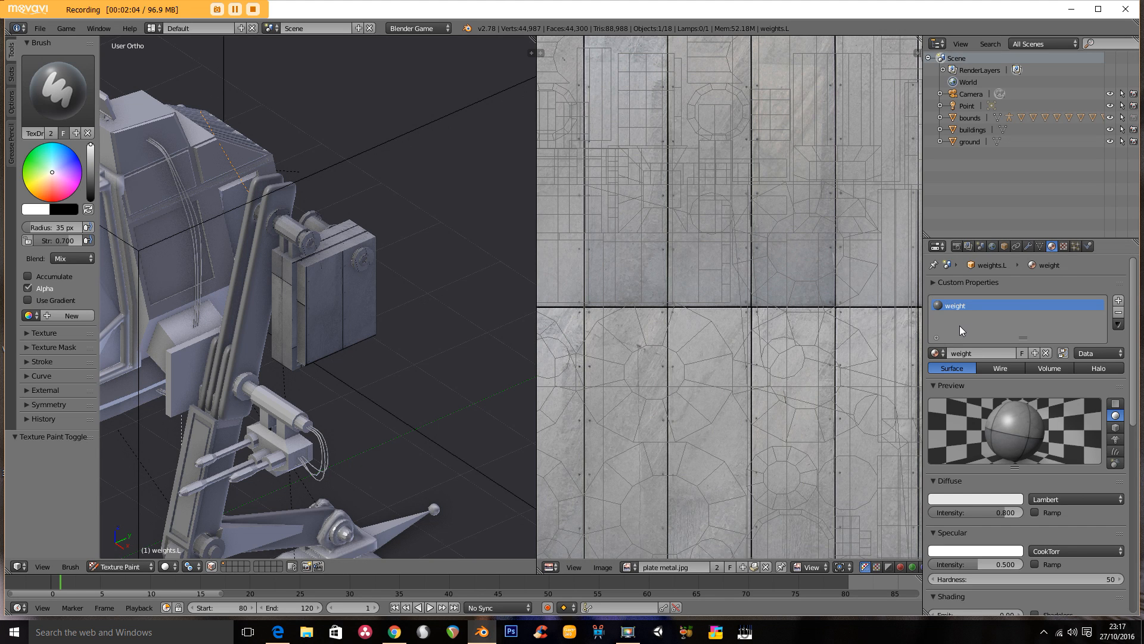
Assign the weight image as the source of the weight texture
left_click(1063, 246)
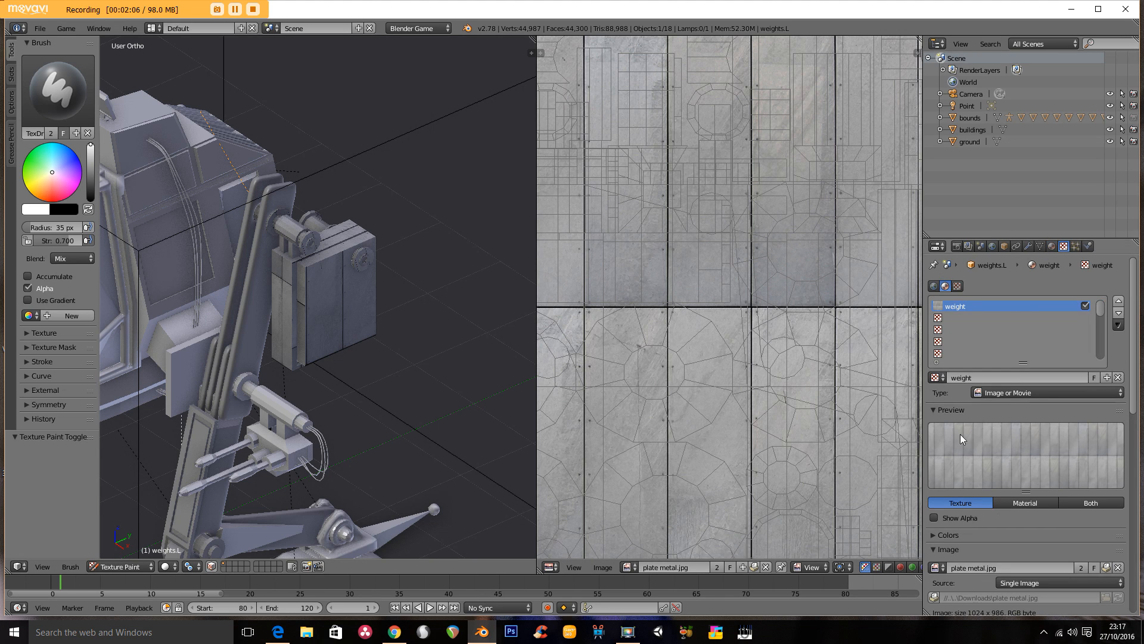
left_click(938, 568)
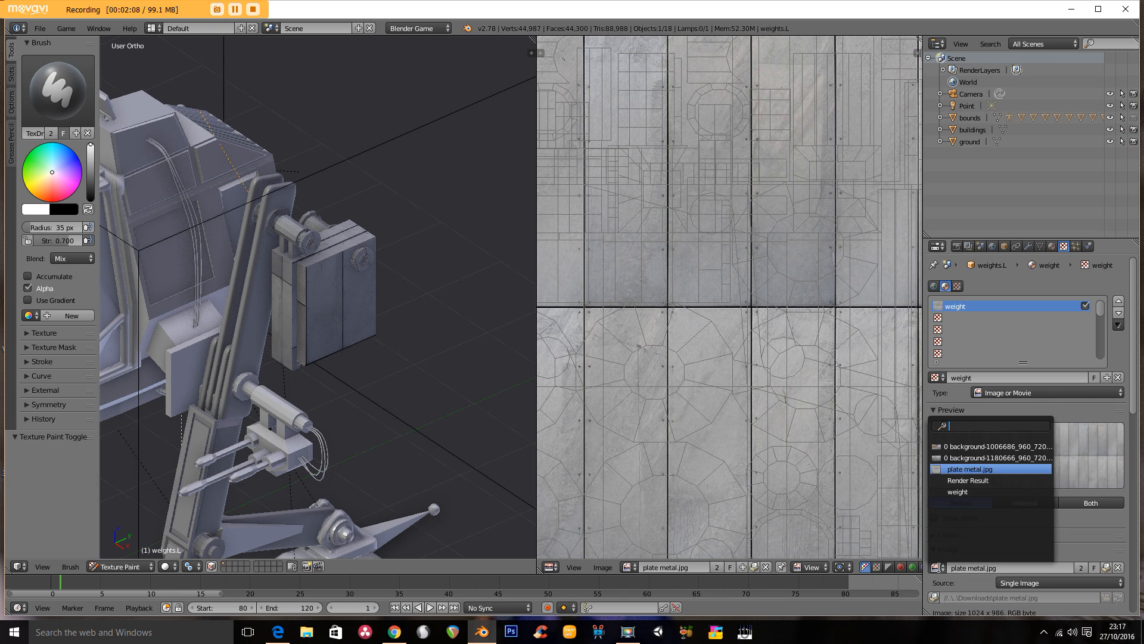
left_click(958, 491)
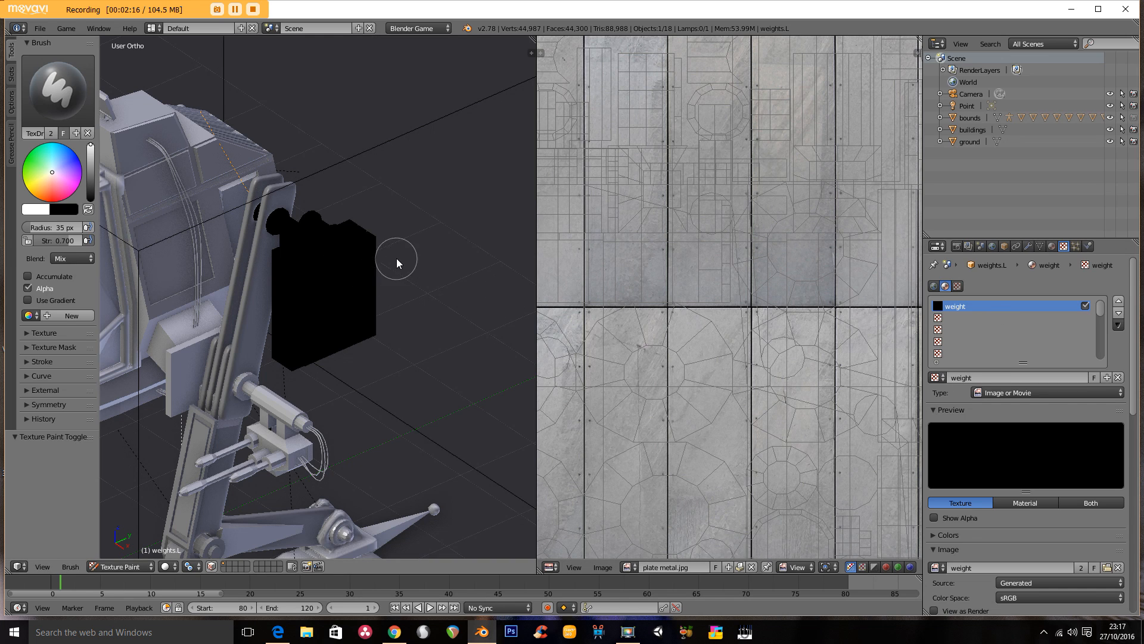
Paint a few white test strokes on the weights box and display the weight image in the image editor
mouse_move(325, 276)
left_mouse_down()
mouse_move(306, 320)
mouse_move(349, 288)
left_mouse_up()
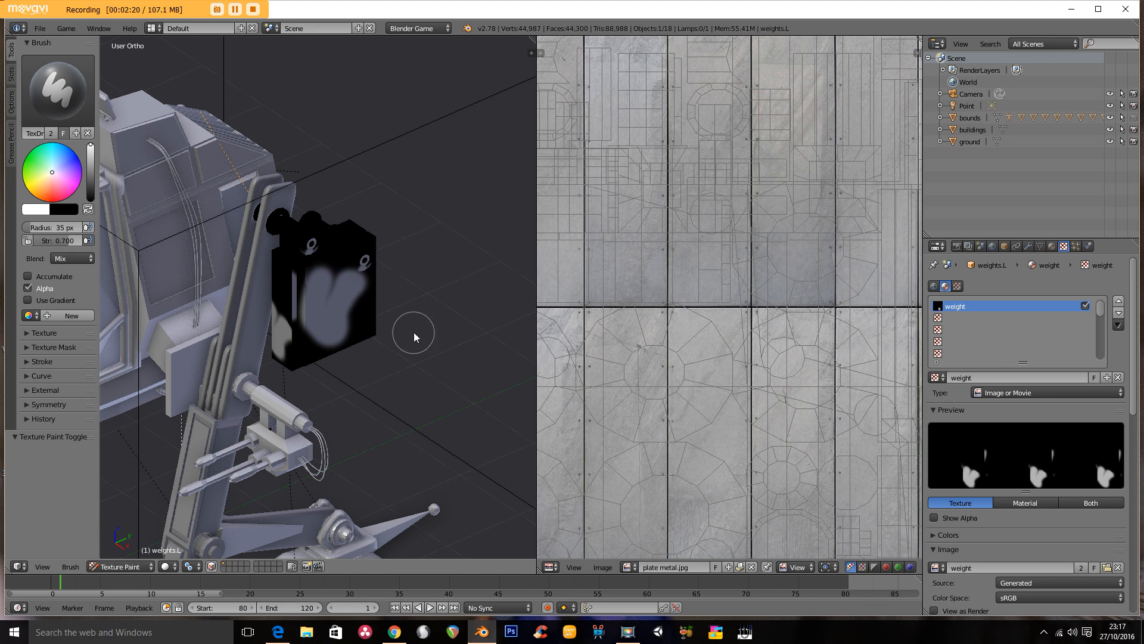
left_click(629, 567)
left_click(648, 489)
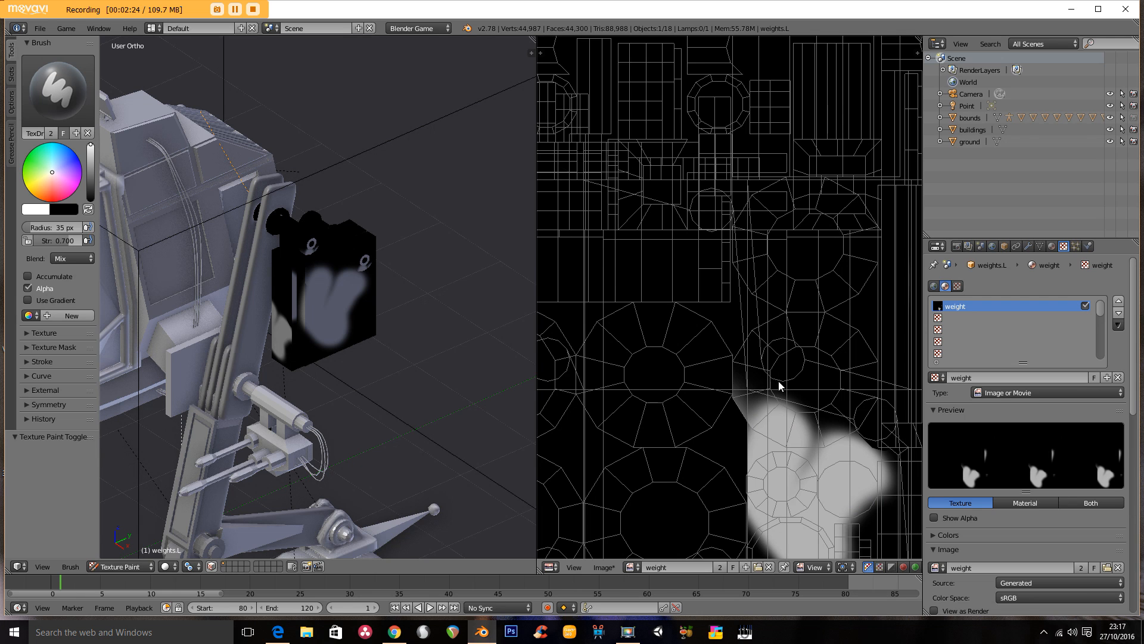
middle_click_drag(388, 335, 492, 293)
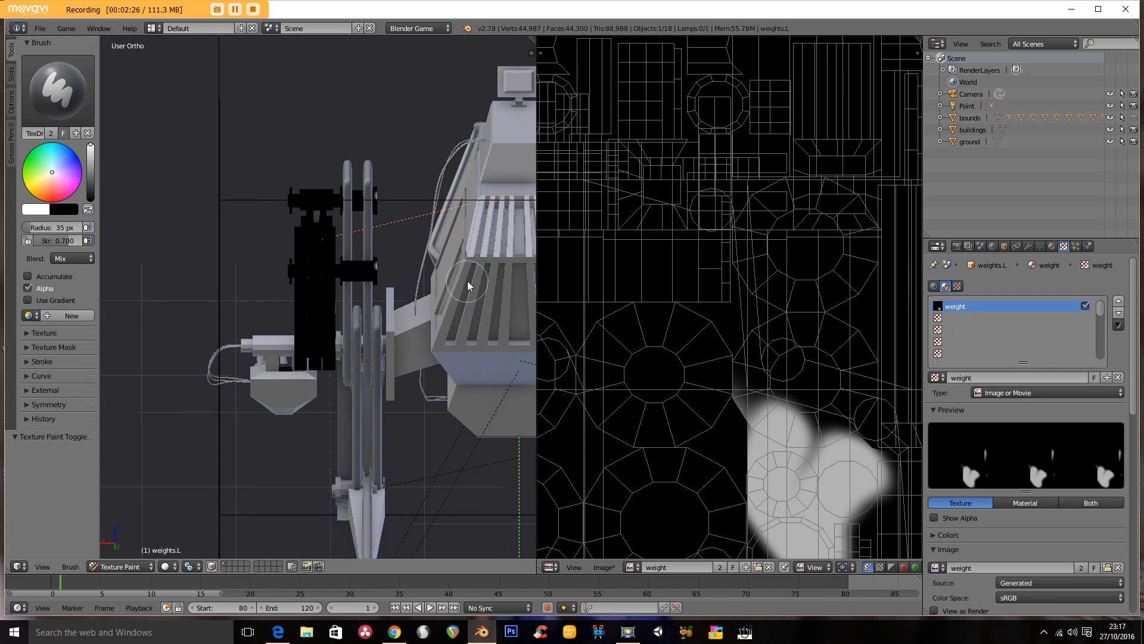
Dab white paint on the side of the weights and paint a light green patch on the box's outer face
left_click_drag(301, 247, 305, 248)
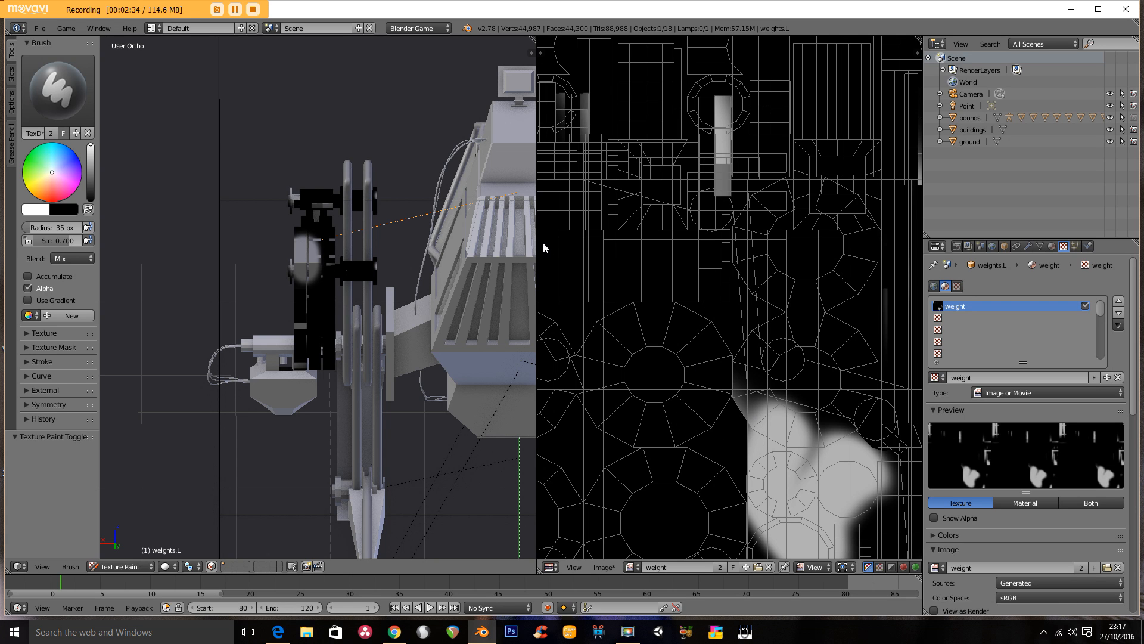
left_click_drag(537, 241, 443, 227)
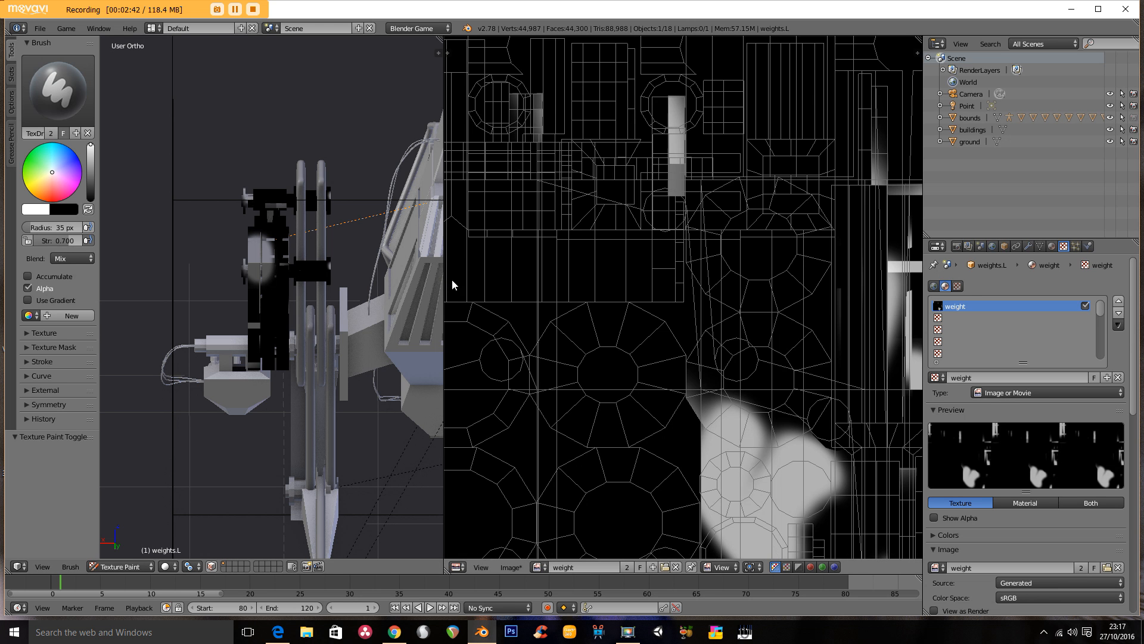
left_click_drag(444, 280, 642, 291)
middle_click_drag(539, 298, 371, 323)
scroll(287, 220, "up", 4)
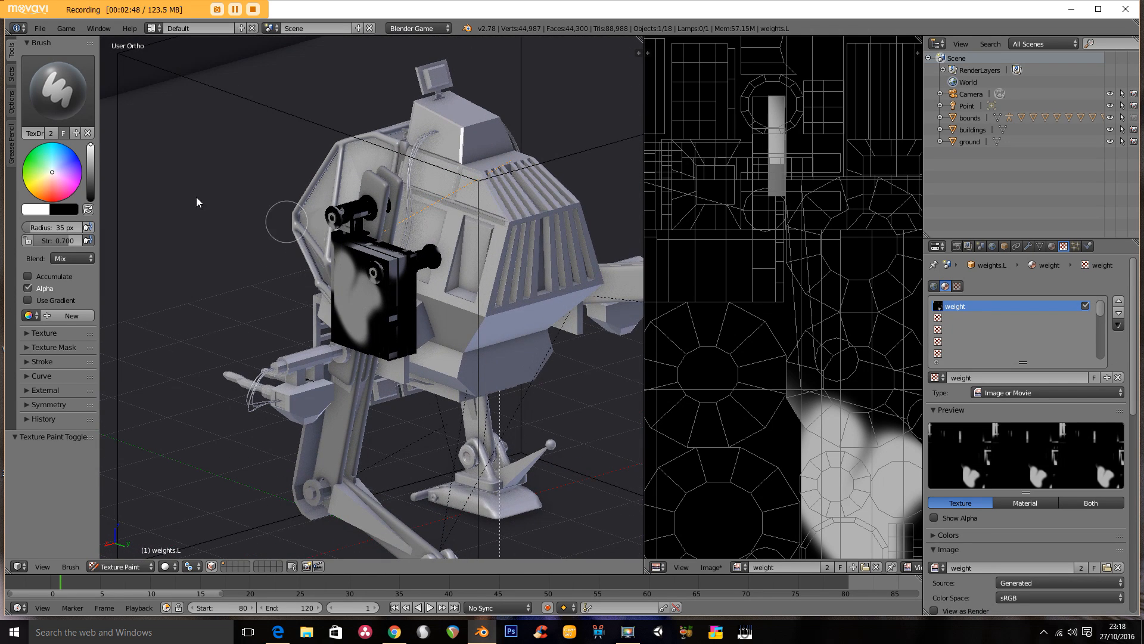
left_click_drag(50, 172, 41, 165)
left_click_drag(358, 285, 365, 301)
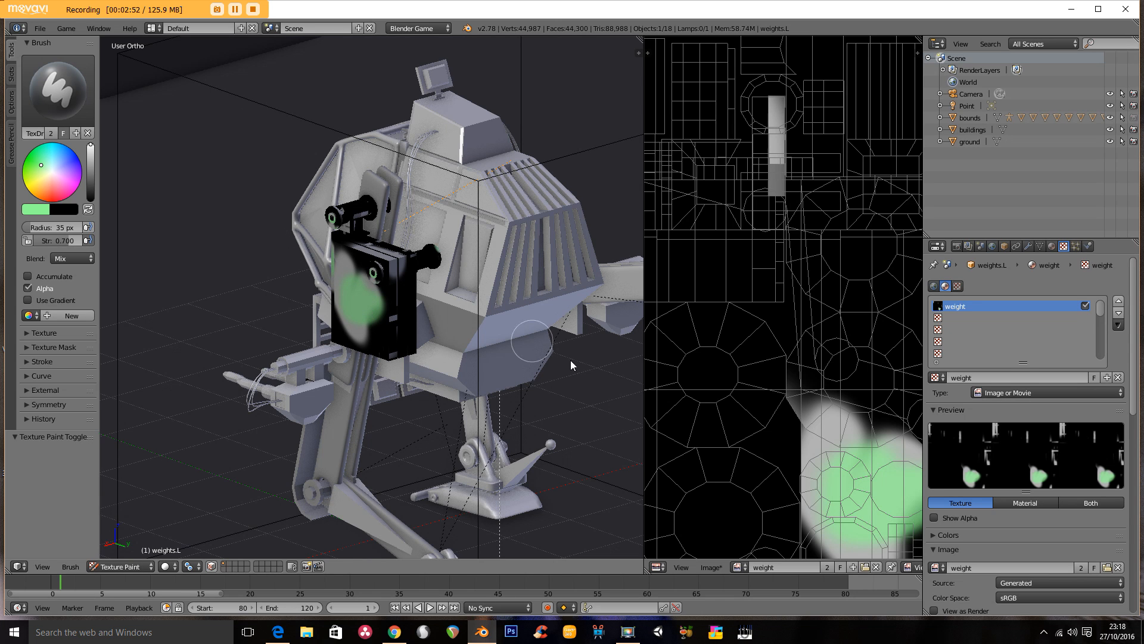
Set the brush to pale cream with a 138 px radius and strength 1.000, and paint over the box's outer face
mouse_move(60, 240)
left_mouse_down()
mouse_move(71, 240)
mouse_move(56, 228)
mouse_move(71, 227)
mouse_move(58, 240)
left_mouse_up()
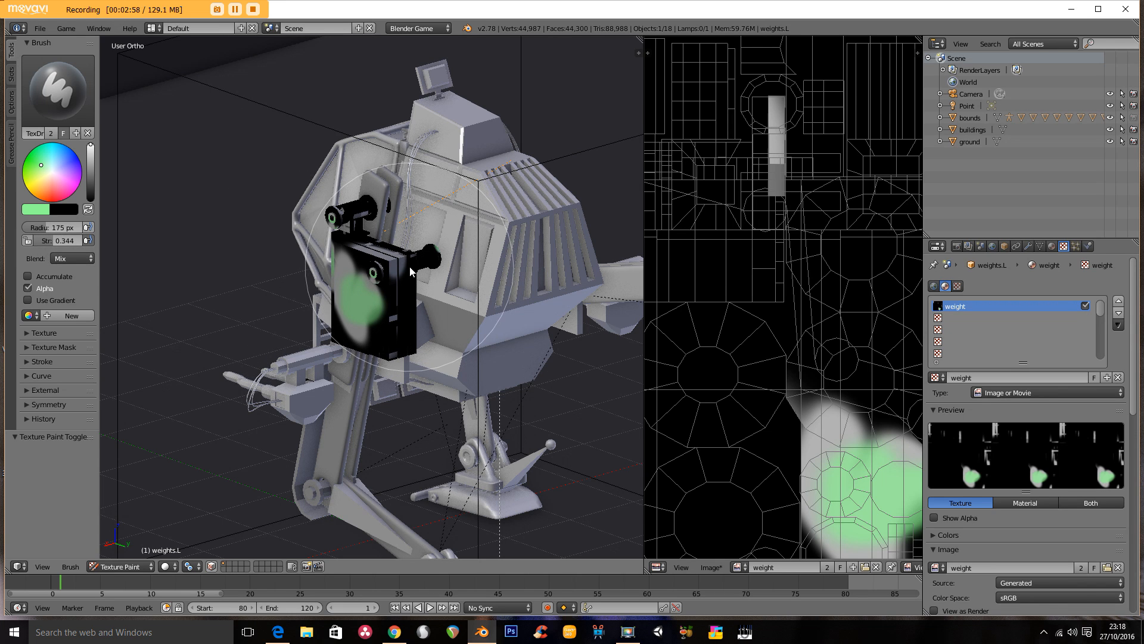
key("f")
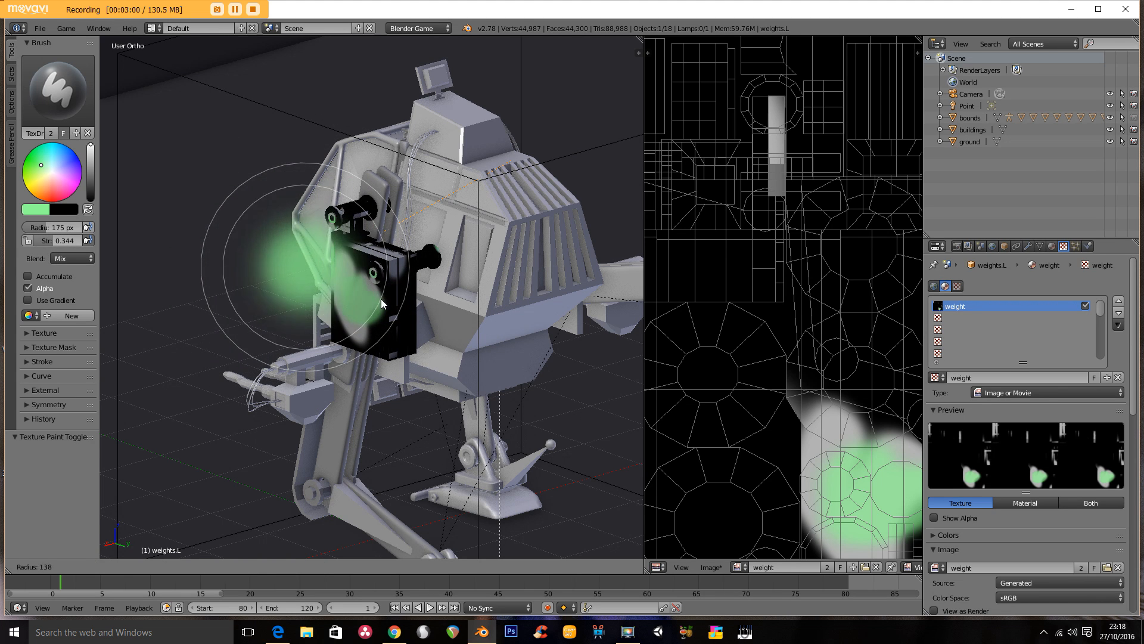
left_click(381, 299)
left_click_drag(46, 173, 43, 177)
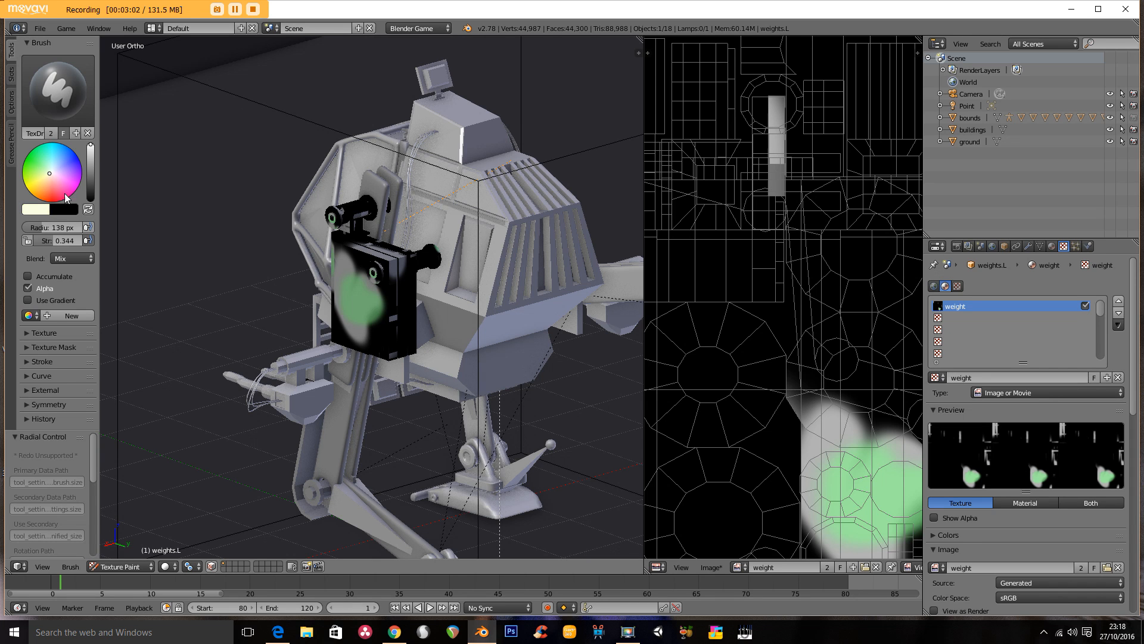
mouse_move(377, 286)
left_mouse_down()
mouse_move(379, 263)
mouse_move(355, 285)
left_mouse_up()
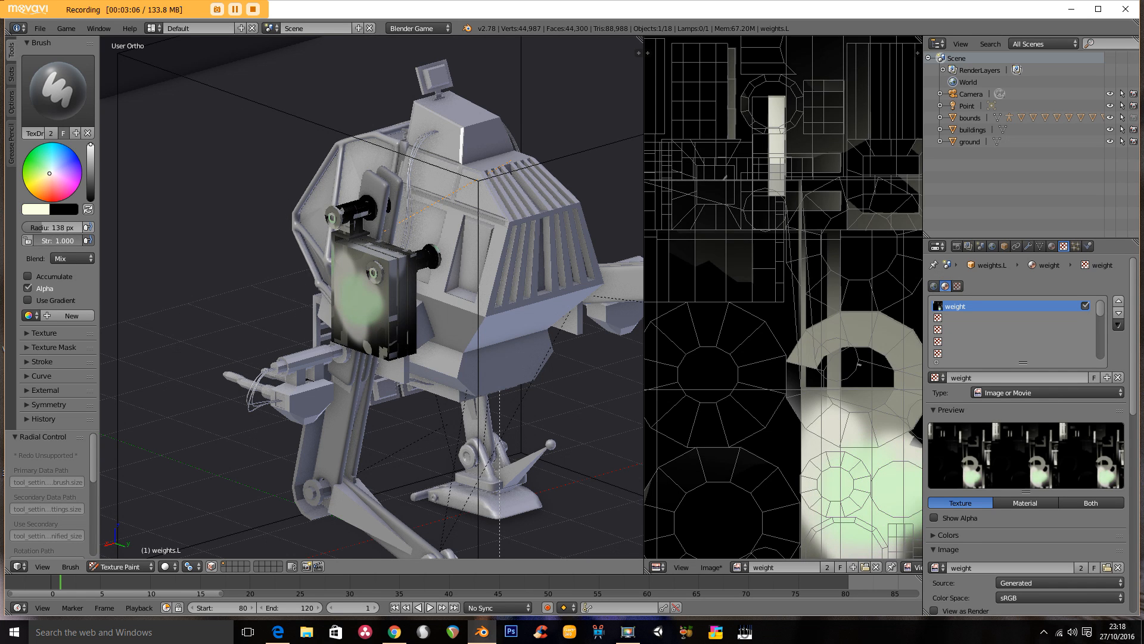
Coat the side and inner faces of the weights box with pale cream paint from several angles
middle_click_drag(237, 306, 192, 307)
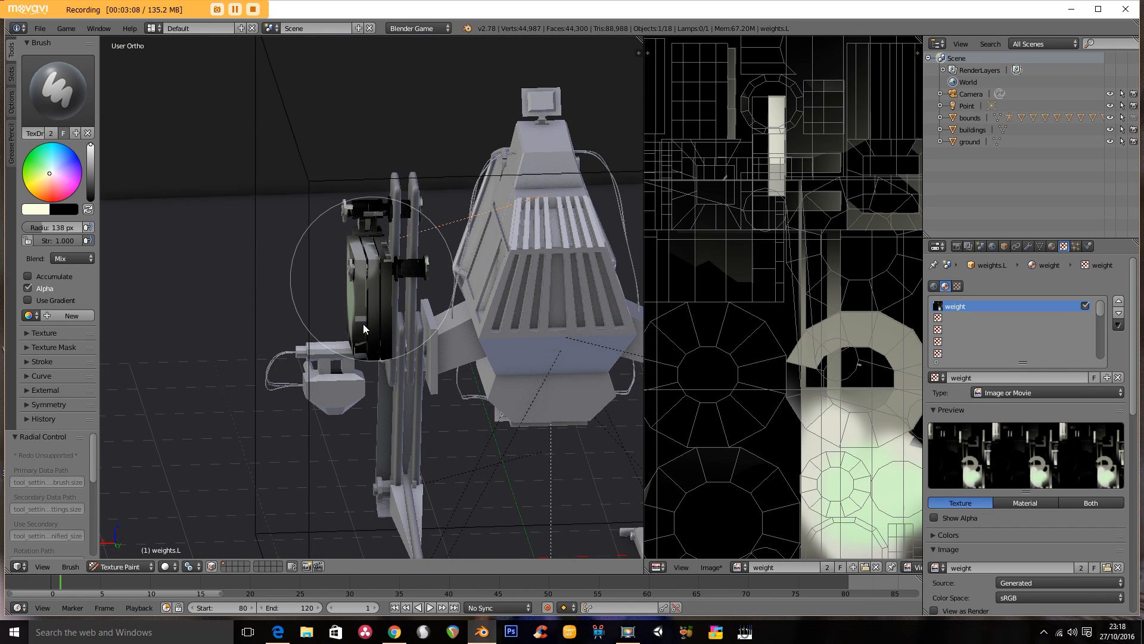
mouse_move(341, 296)
middle_mouse_down()
mouse_move(415, 322)
mouse_move(506, 293)
middle_mouse_up()
mouse_move(365, 300)
left_mouse_down()
mouse_move(376, 277)
mouse_move(351, 276)
mouse_move(330, 239)
mouse_move(345, 276)
left_mouse_up()
middle_click_drag(345, 277, 748, 332)
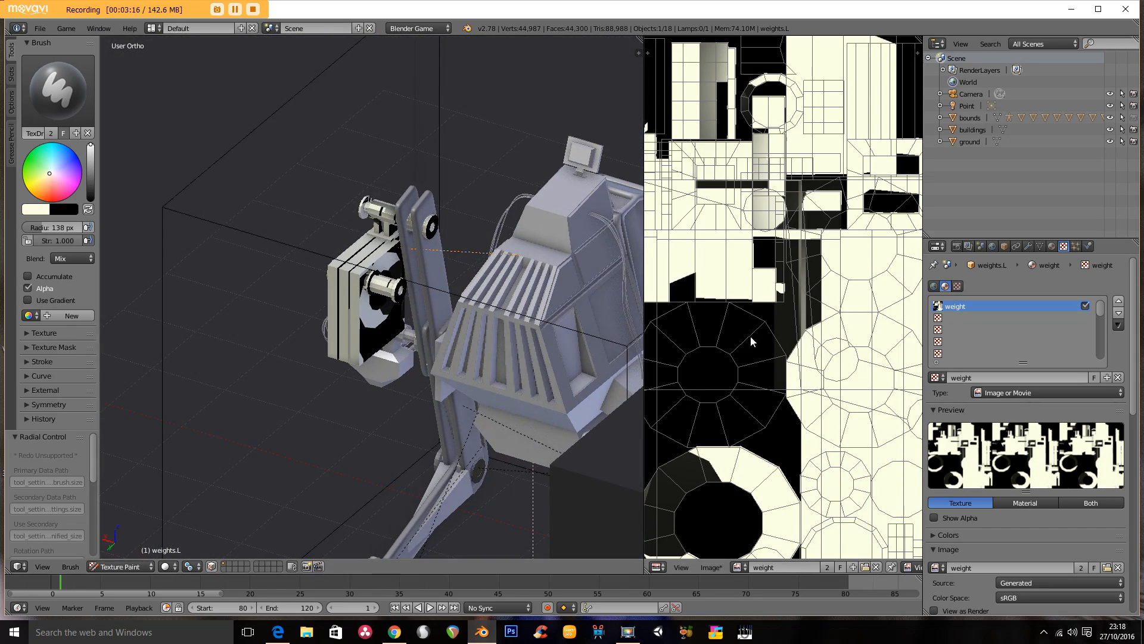
mouse_move(383, 303)
middle_mouse_down()
mouse_move(363, 299)
mouse_move(383, 304)
middle_mouse_up()
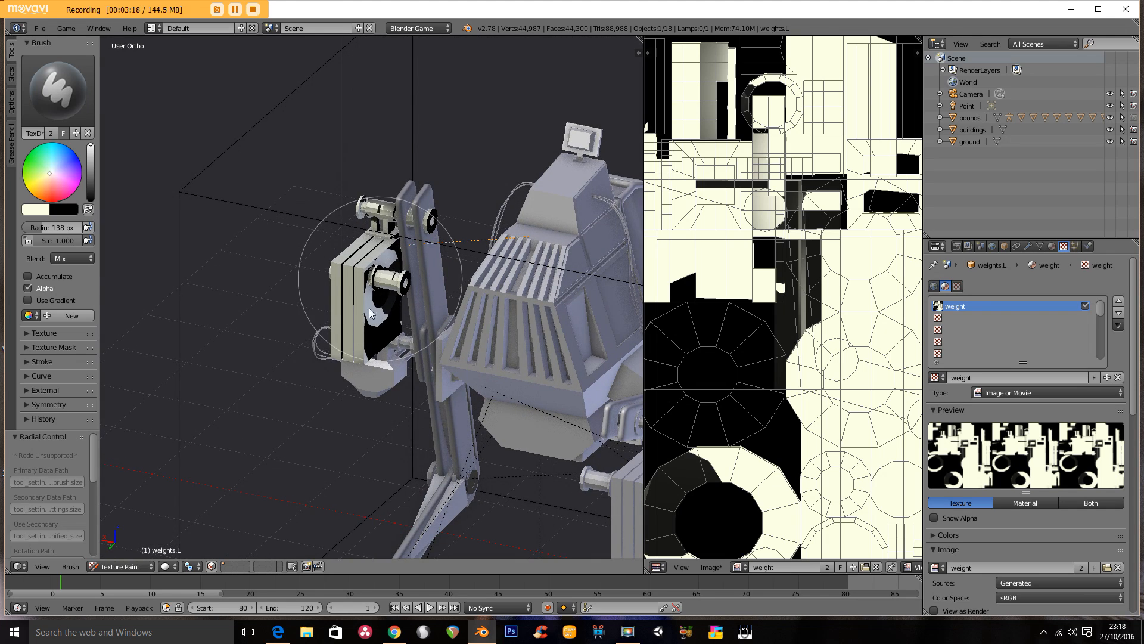
left_click_drag(370, 319, 369, 289)
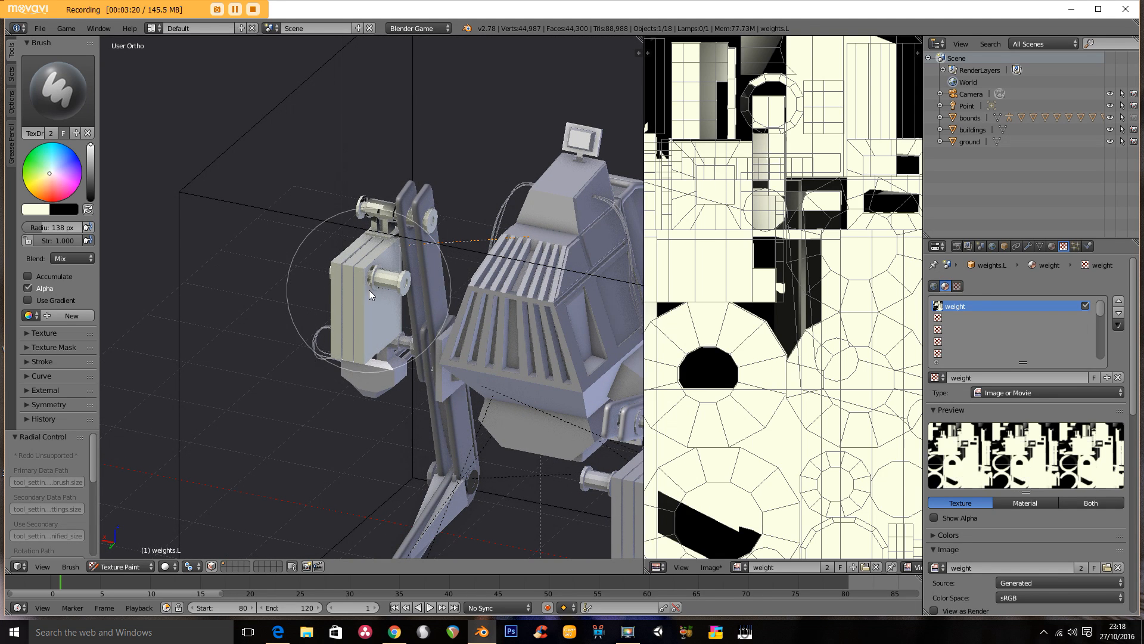
Paint the upper pin, bracket and plate edges of the weights pale cream from the narrow side
scroll(362, 287, "up", 5)
mouse_move(339, 206)
middle_mouse_down()
mouse_move(391, 174)
mouse_move(388, 244)
mouse_move(358, 245)
middle_mouse_up()
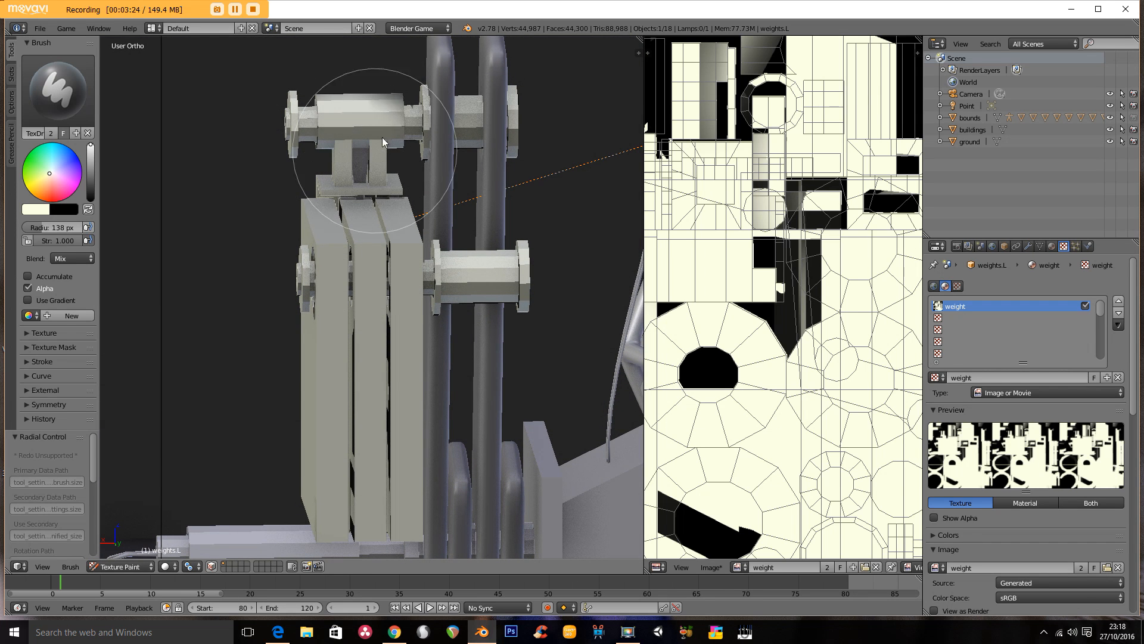
mouse_move(418, 121)
left_mouse_down()
mouse_move(383, 221)
mouse_move(358, 383)
mouse_move(360, 344)
left_mouse_up()
middle_click_drag(362, 310, 372, 369)
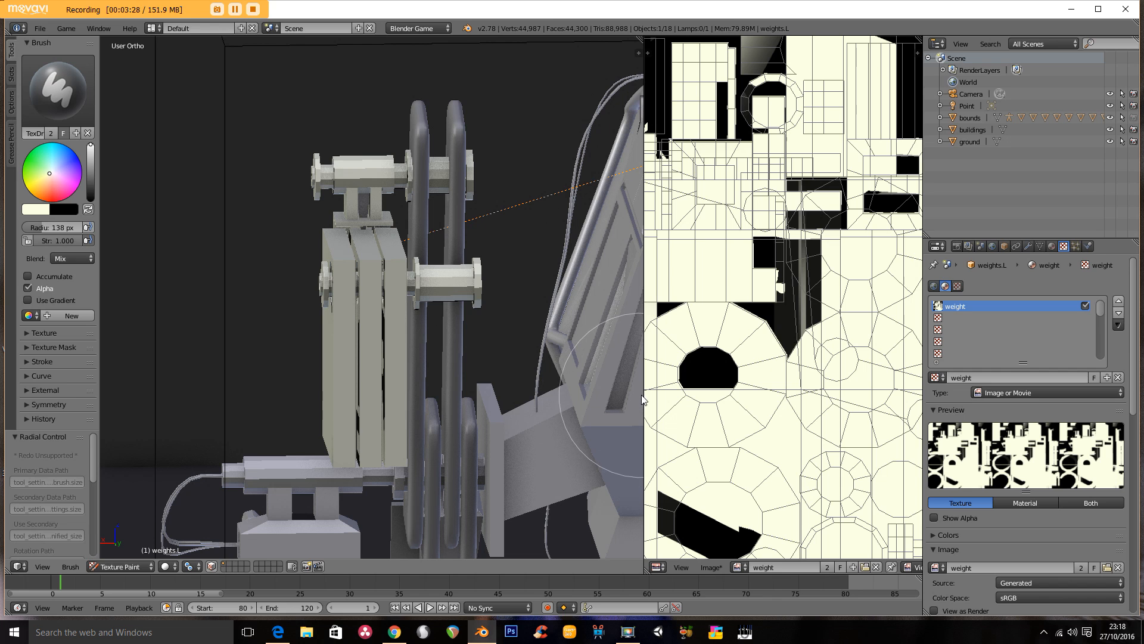
Enlarge the image editor, switch it to Paint mode and cover the black areas around the lower circular UV islands with cream
left_click_drag(503, 382, 373, 383)
left_click(654, 569)
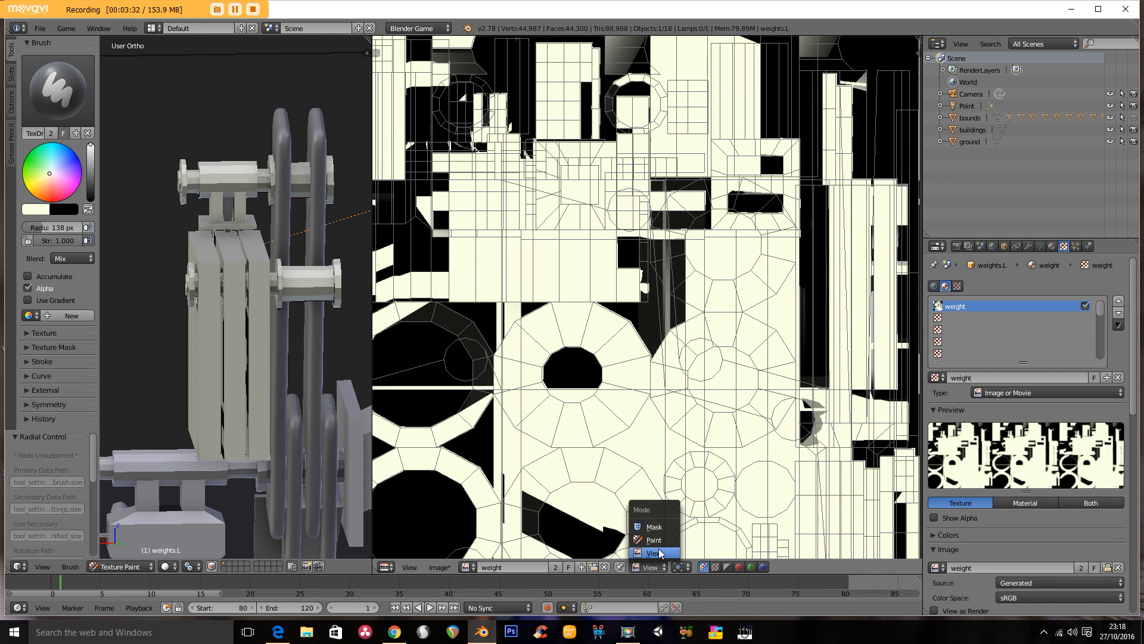
left_click(654, 540)
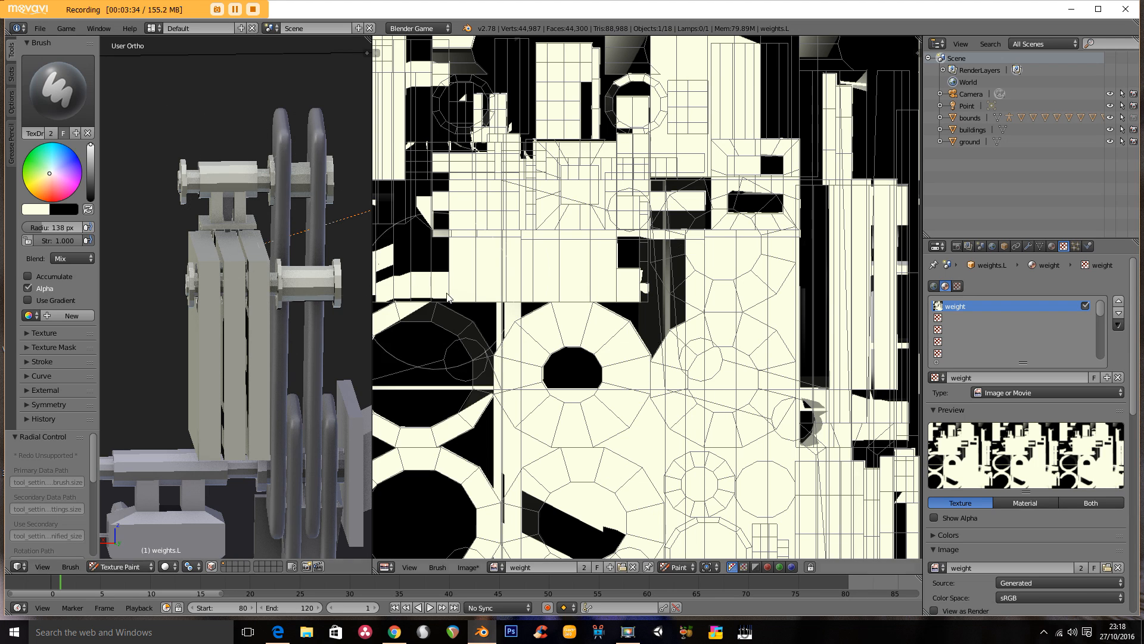
mouse_move(542, 358)
middle_mouse_down()
mouse_move(622, 300)
mouse_move(649, 265)
middle_mouse_up()
mouse_move(548, 248)
left_mouse_down()
mouse_move(485, 256)
mouse_move(504, 244)
left_mouse_up()
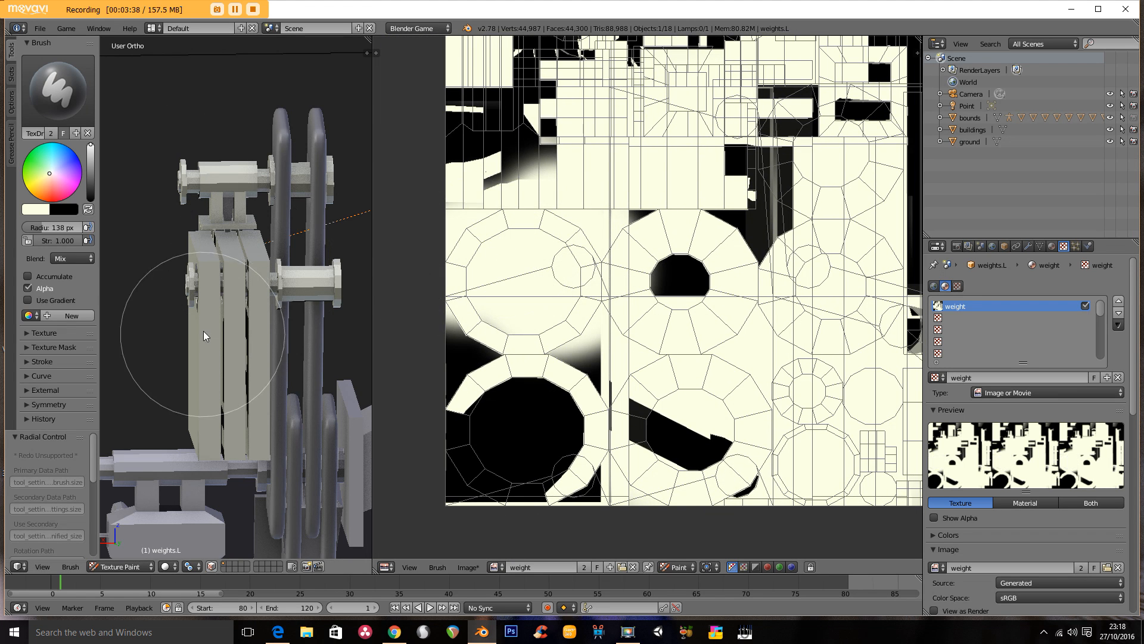
mouse_move(485, 426)
left_mouse_down()
mouse_move(493, 474)
mouse_move(517, 490)
mouse_move(596, 459)
mouse_move(727, 453)
mouse_move(518, 382)
mouse_move(538, 312)
mouse_move(477, 351)
left_mouse_up()
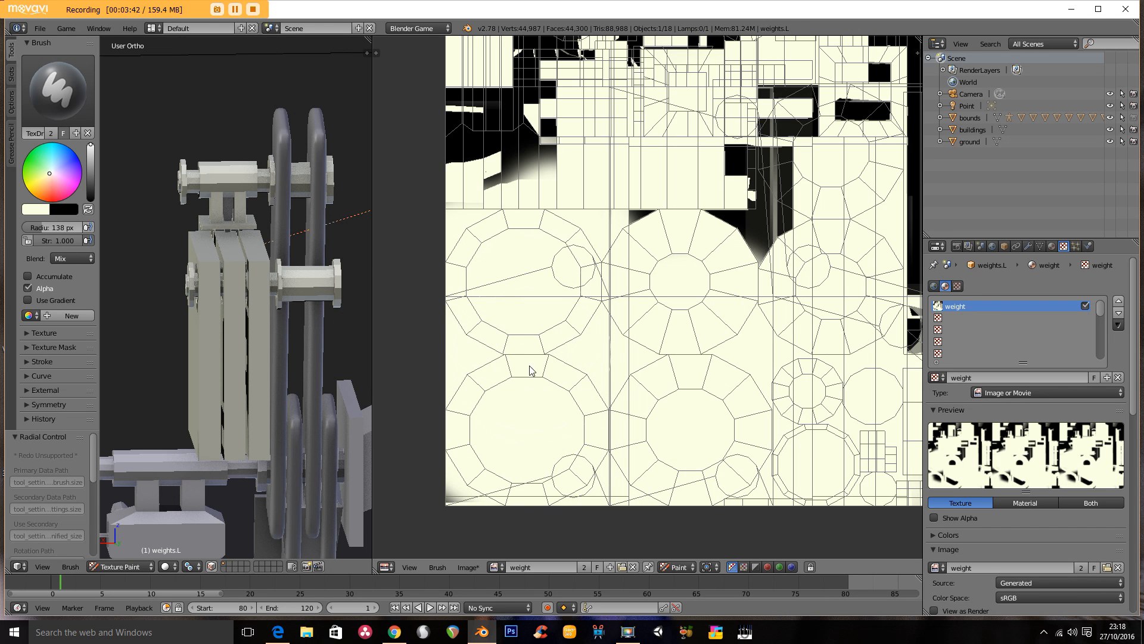
Fill the remaining black areas of the weight image with pale cream directly in the image editor
mouse_move(277, 324)
middle_mouse_down()
mouse_move(303, 326)
mouse_move(269, 360)
mouse_move(259, 353)
middle_mouse_up()
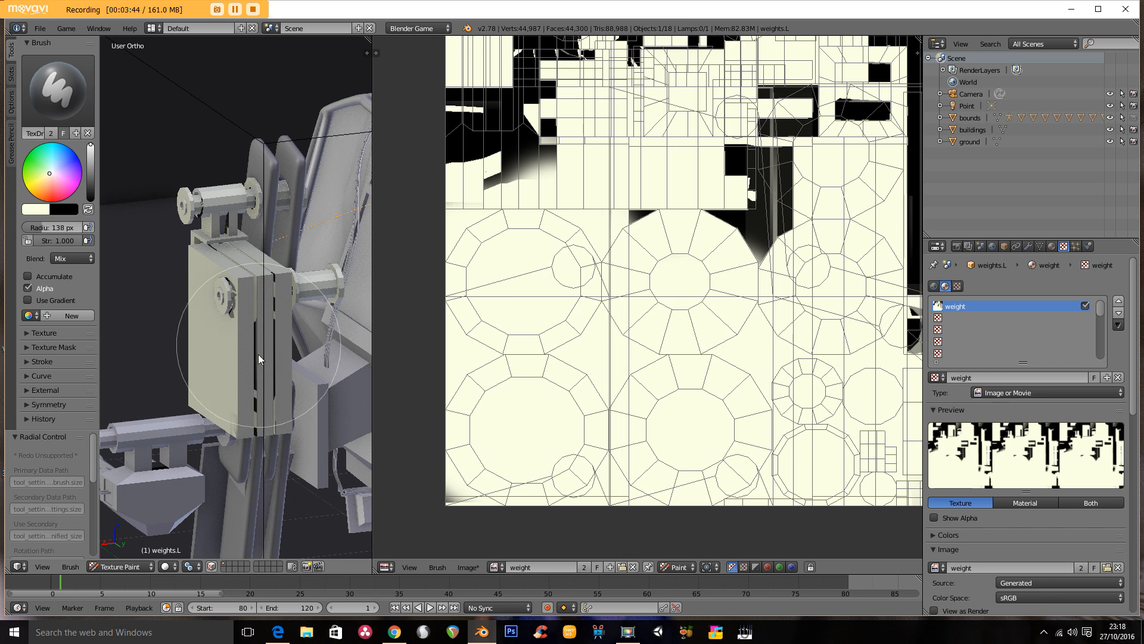
scroll(664, 328, "down", 3)
middle_click_drag(664, 328, 658, 351)
mouse_move(804, 179)
left_mouse_down()
mouse_move(882, 223)
mouse_move(906, 174)
mouse_move(591, 174)
mouse_move(524, 319)
mouse_move(712, 298)
mouse_move(718, 315)
mouse_move(754, 253)
mouse_move(831, 405)
mouse_move(883, 459)
mouse_move(907, 277)
mouse_move(880, 494)
mouse_move(886, 465)
left_mouse_up()
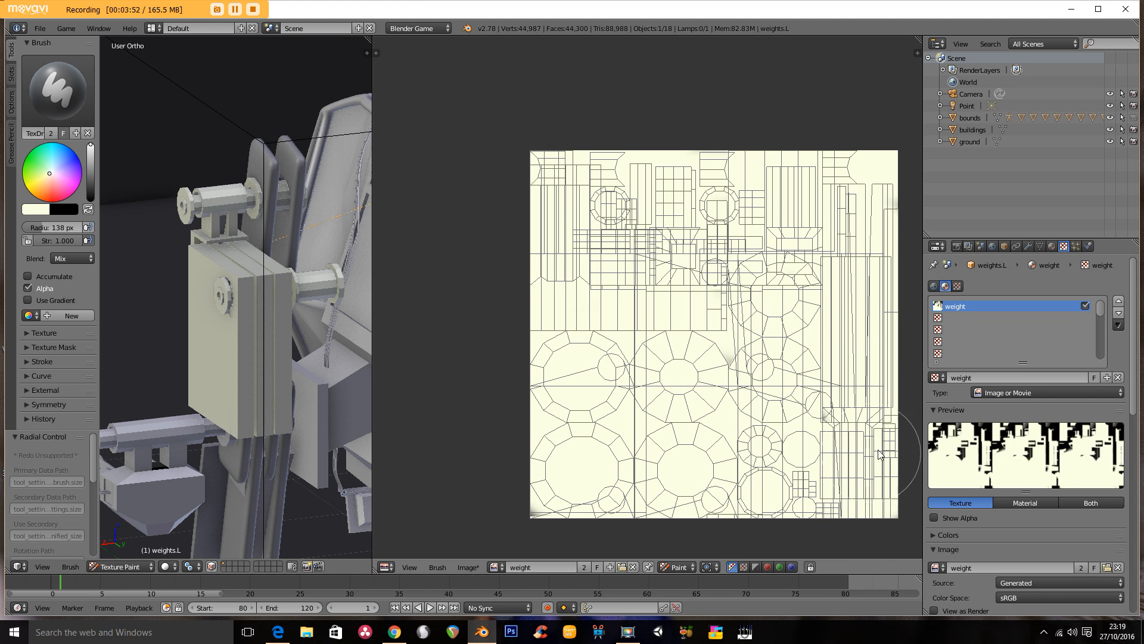
Set the brush colour to bright green and its radius to 59 px
mouse_move(240, 366)
middle_mouse_down()
mouse_move(195, 358)
mouse_move(304, 370)
mouse_move(287, 377)
middle_mouse_up()
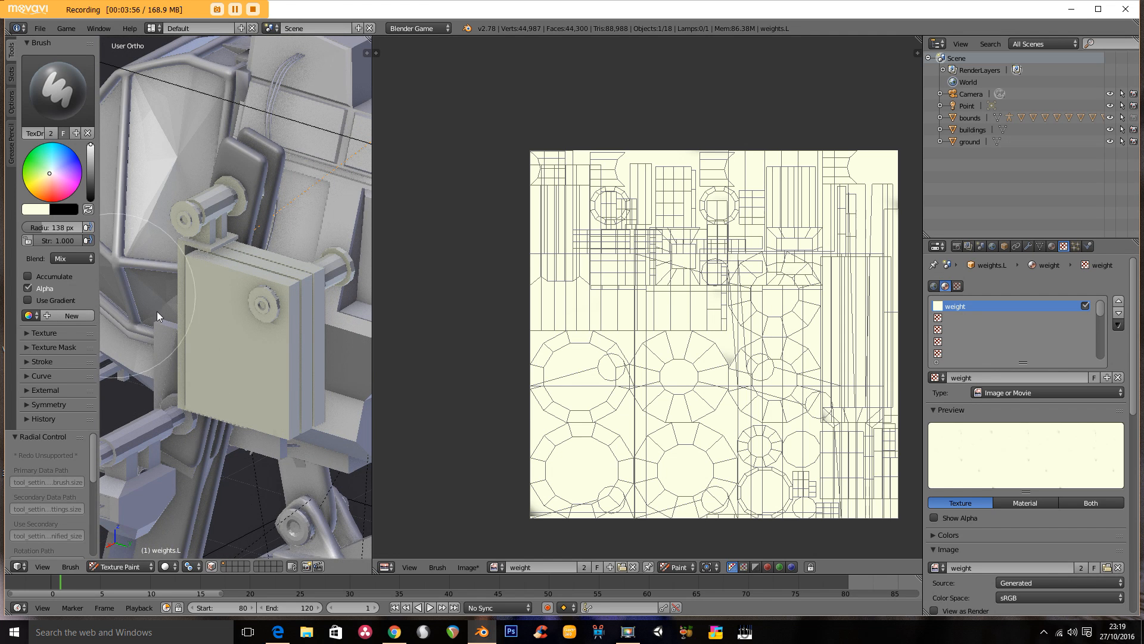
left_click(35, 165)
left_click_drag(35, 165, 25, 159)
key("f")
left_click(207, 340)
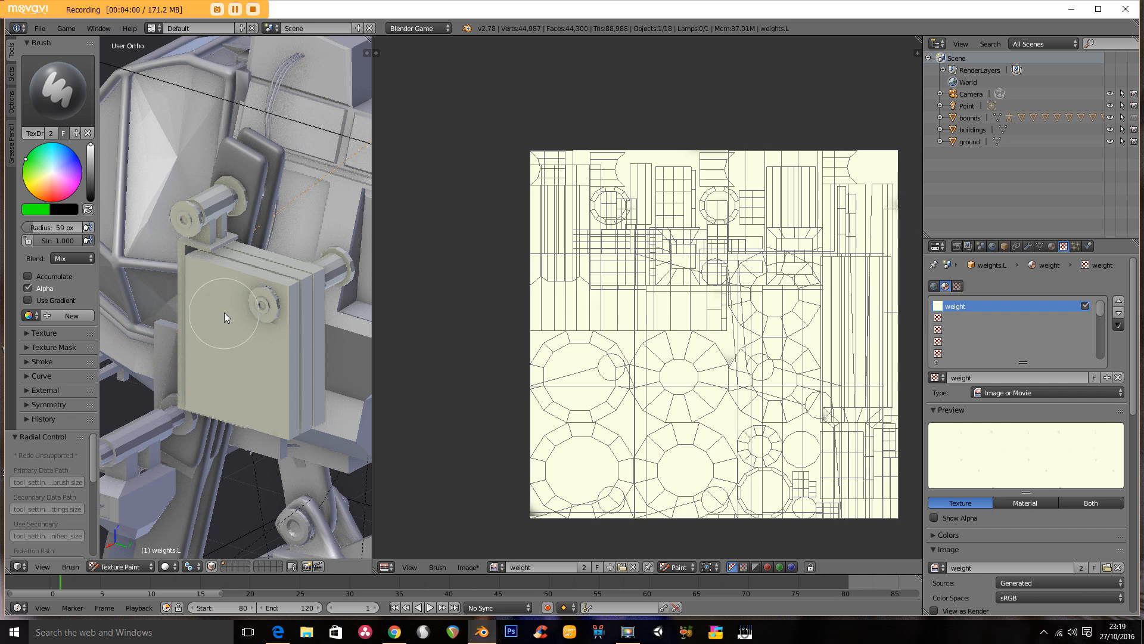
Paint a green test stroke down the box's outer face, locate it in the image and undo it
left_click_drag(224, 313, 238, 392)
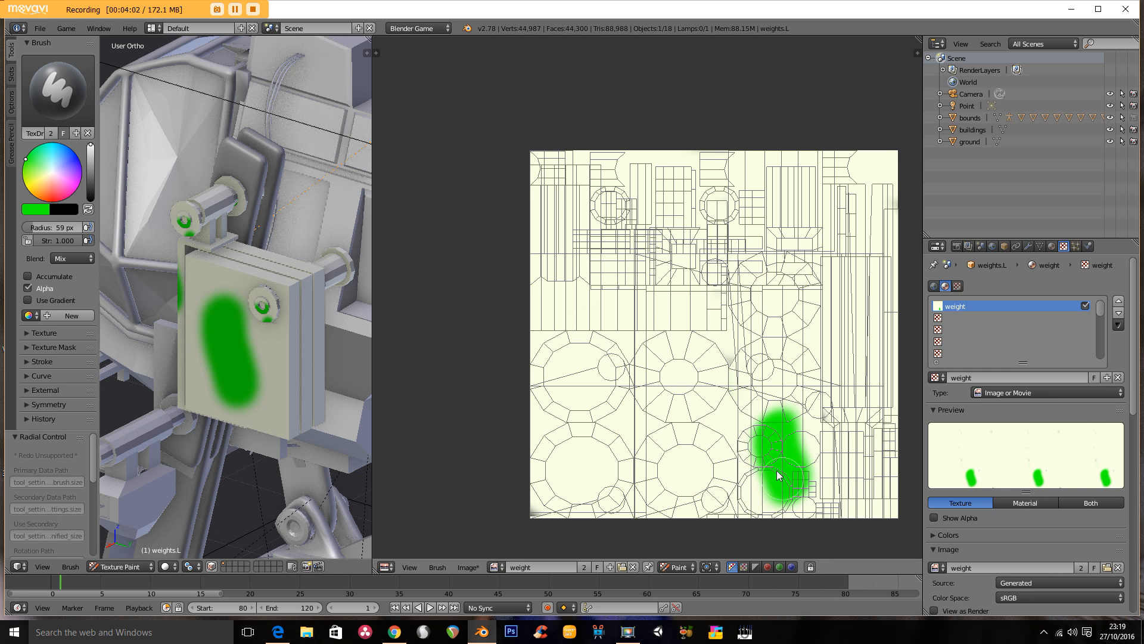
middle_click_drag(792, 475, 761, 369)
scroll(761, 369, "up", 2)
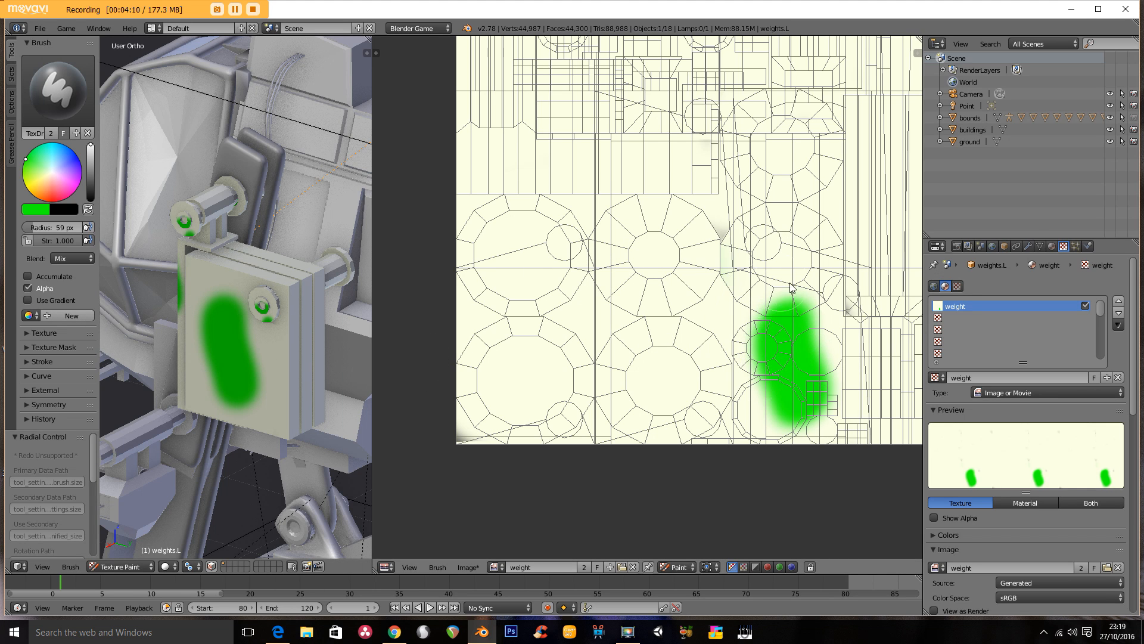
middle_click_drag(230, 304, 360, 294)
mouse_move(266, 270)
middle_mouse_down()
mouse_move(216, 309)
mouse_move(226, 315)
middle_mouse_up()
mouse_move(528, 277)
middle_mouse_down()
mouse_move(519, 339)
mouse_move(553, 312)
middle_mouse_up()
key("ctrl+z")
Paint a green patch in the image editor along the upper edge of the weight image, above the grid-shaped UV island
middle_click_drag(715, 313, 606, 311)
middle_click_drag(646, 206, 702, 306)
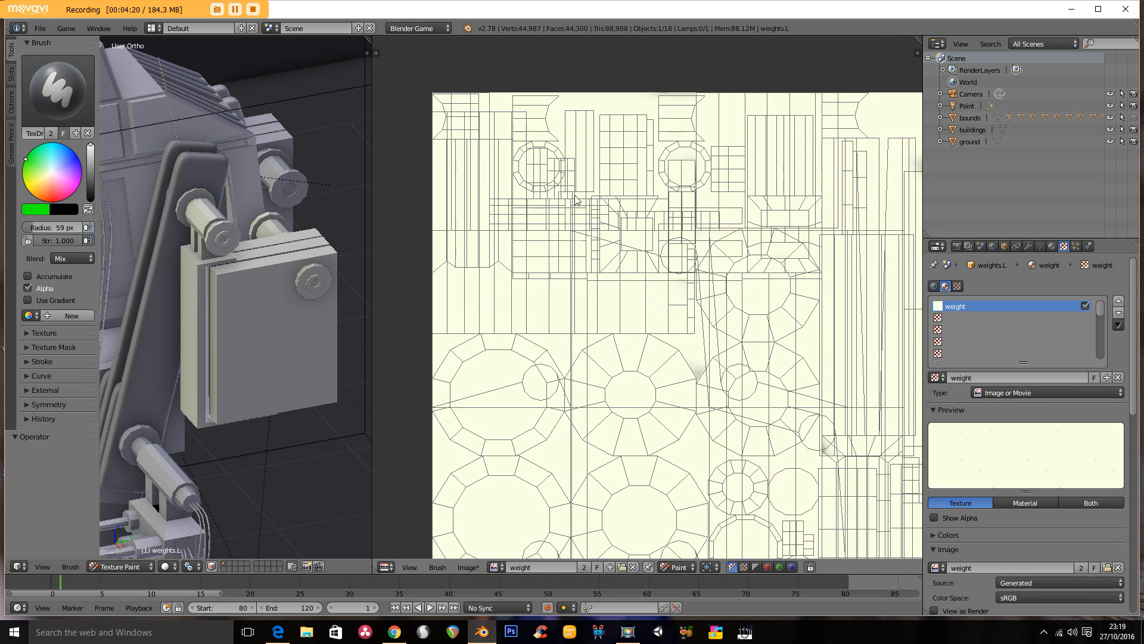
middle_click_drag(579, 200, 584, 363)
middle_click_drag(596, 312, 615, 251, "ctrl")
left_click(618, 249)
left_click_drag(616, 253, 575, 248)
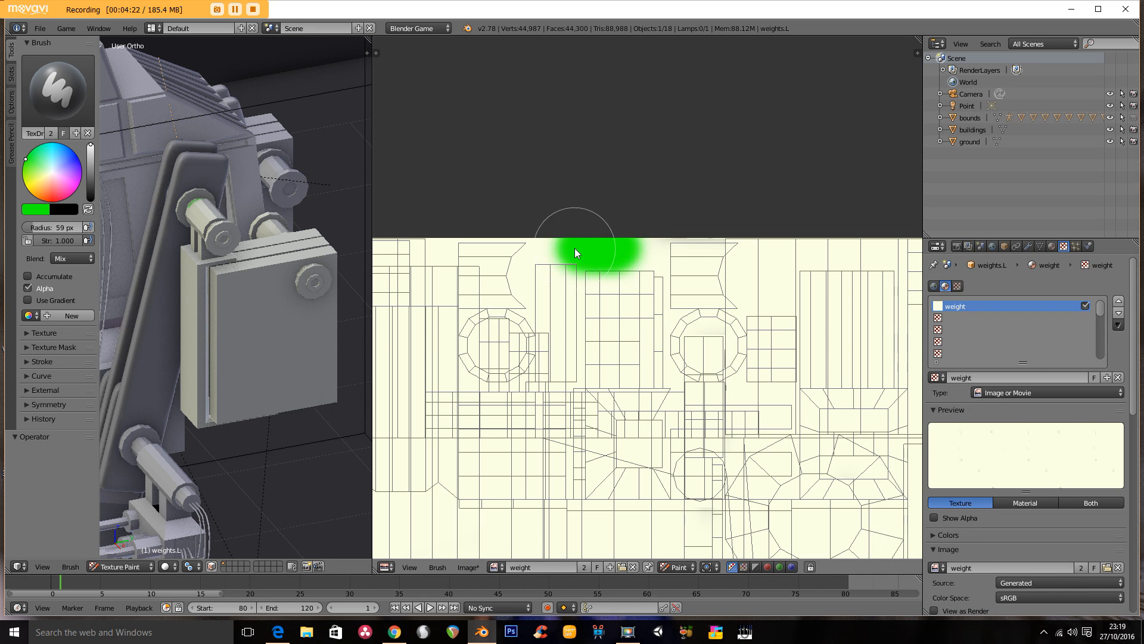
Paint green down over the grid-shaped UV island in the image and bring the matching pin close up in the 3D view
mouse_move(362, 256)
middle_mouse_down()
mouse_move(248, 253)
mouse_move(314, 255)
mouse_move(295, 270)
mouse_move(230, 192)
mouse_move(289, 269)
mouse_move(298, 209)
mouse_move(196, 234)
middle_mouse_up()
left_click(619, 276)
left_click_drag(618, 276, 617, 323)
mouse_move(292, 272)
middle_mouse_down("ctrl")
mouse_move(278, 222)
mouse_move(270, 263)
mouse_move(249, 257)
mouse_move(249, 227)
middle_mouse_up("ctrl")
middle_click_drag(250, 226, 300, 268, "shift")
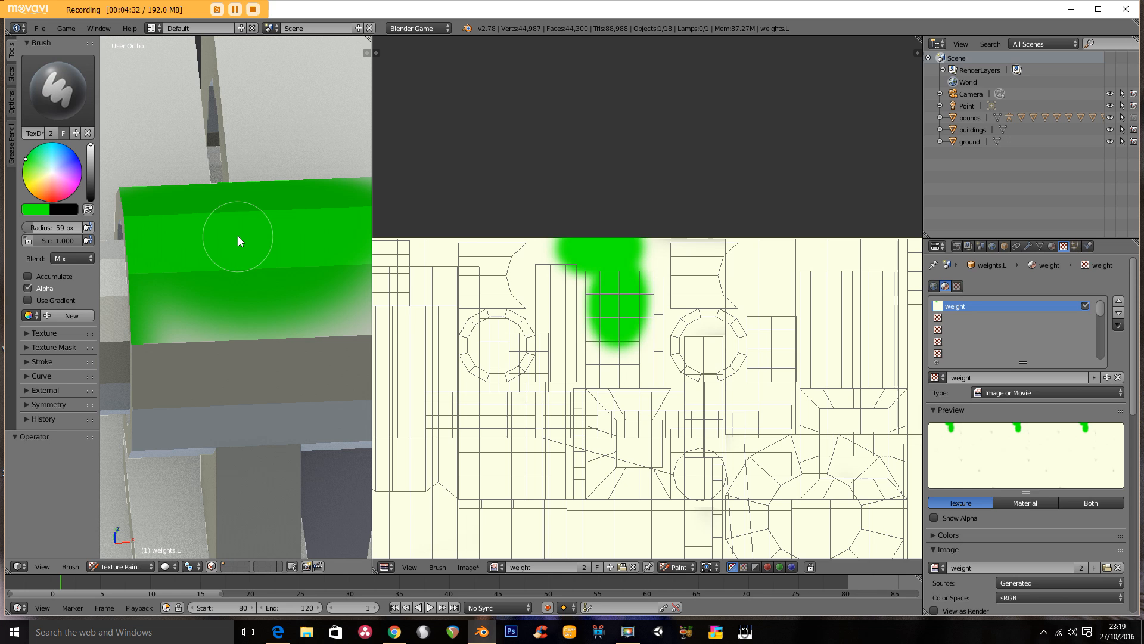
Darken the brush colour to deep green and paint an arch-shaped stroke on the pin's green area in the 3D view
left_click(29, 208)
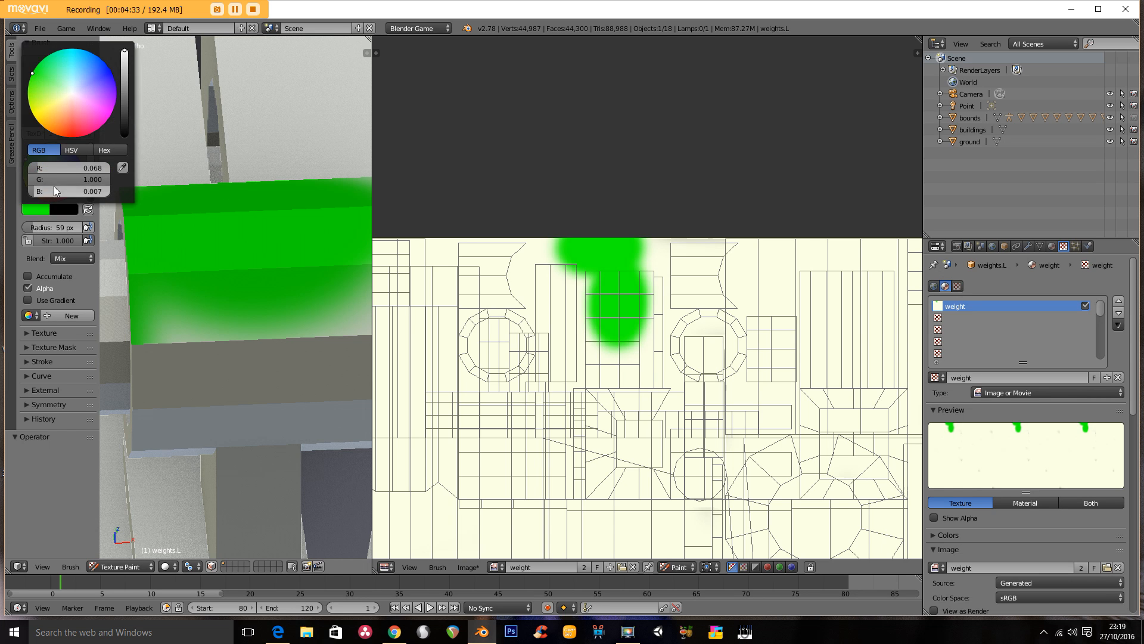
left_click(121, 109)
left_click_drag(199, 227, 213, 253)
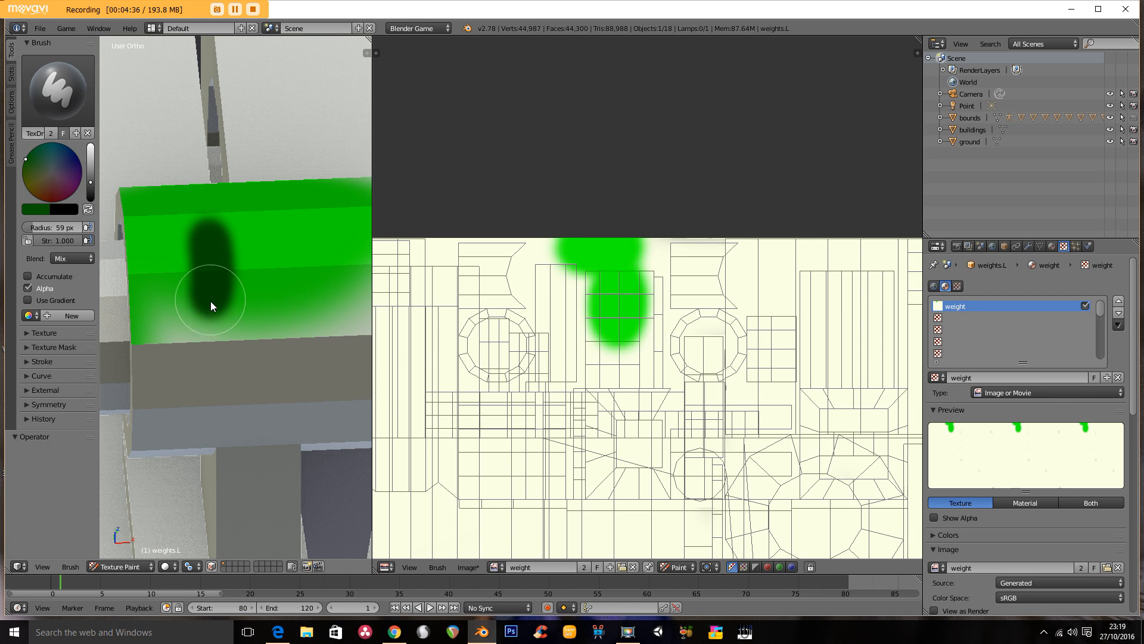
mouse_move(211, 302)
left_mouse_down()
mouse_move(234, 230)
mouse_move(293, 298)
mouse_move(291, 327)
left_mouse_up()
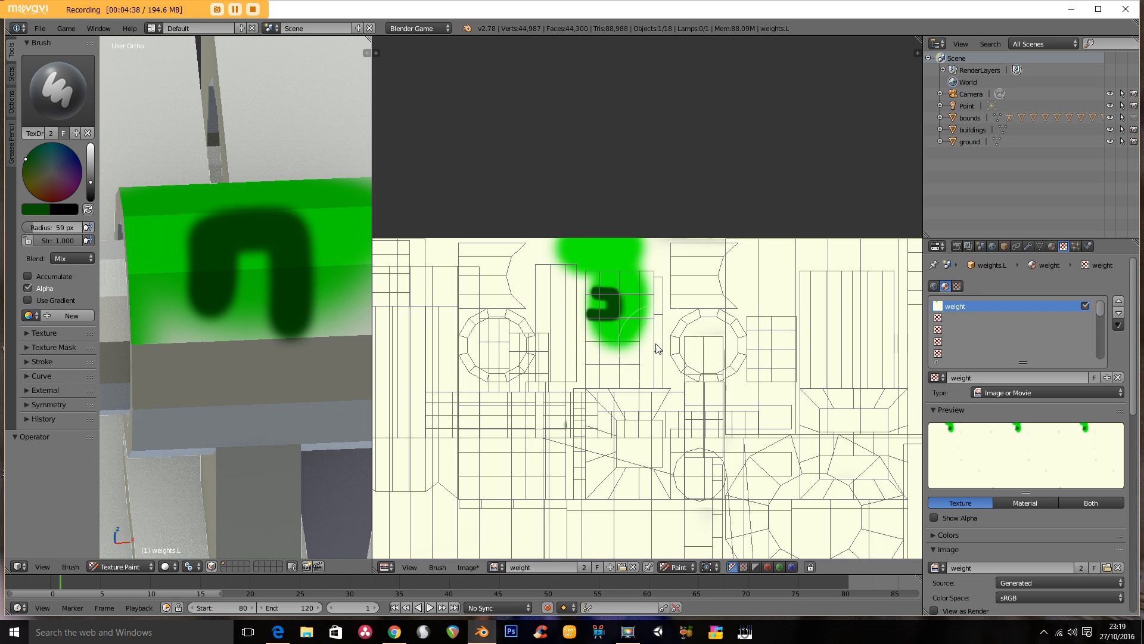
Reduce the brush radius to 9 px and paint a short dark green line beside the arch shape in the image
scroll(660, 349, "up", 6)
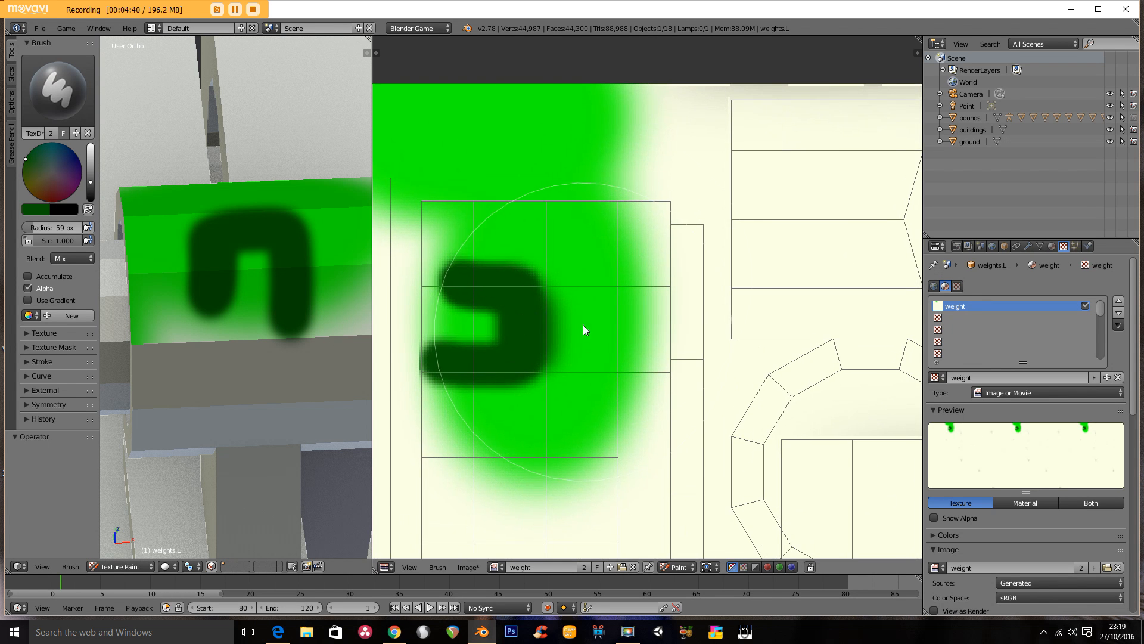
key("f")
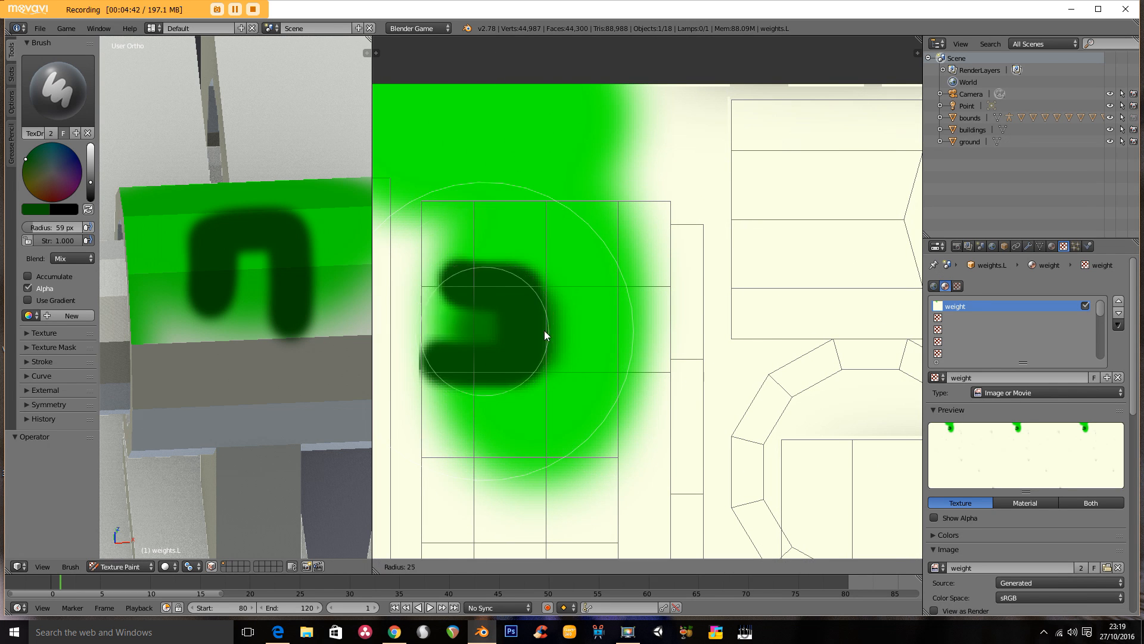
left_click(506, 331)
left_click_drag(601, 272, 584, 382)
mouse_move(236, 211)
middle_mouse_down()
mouse_move(221, 259)
mouse_move(228, 245)
mouse_move(242, 292)
mouse_move(262, 163)
mouse_move(278, 313)
mouse_move(218, 310)
mouse_move(218, 376)
middle_mouse_up()
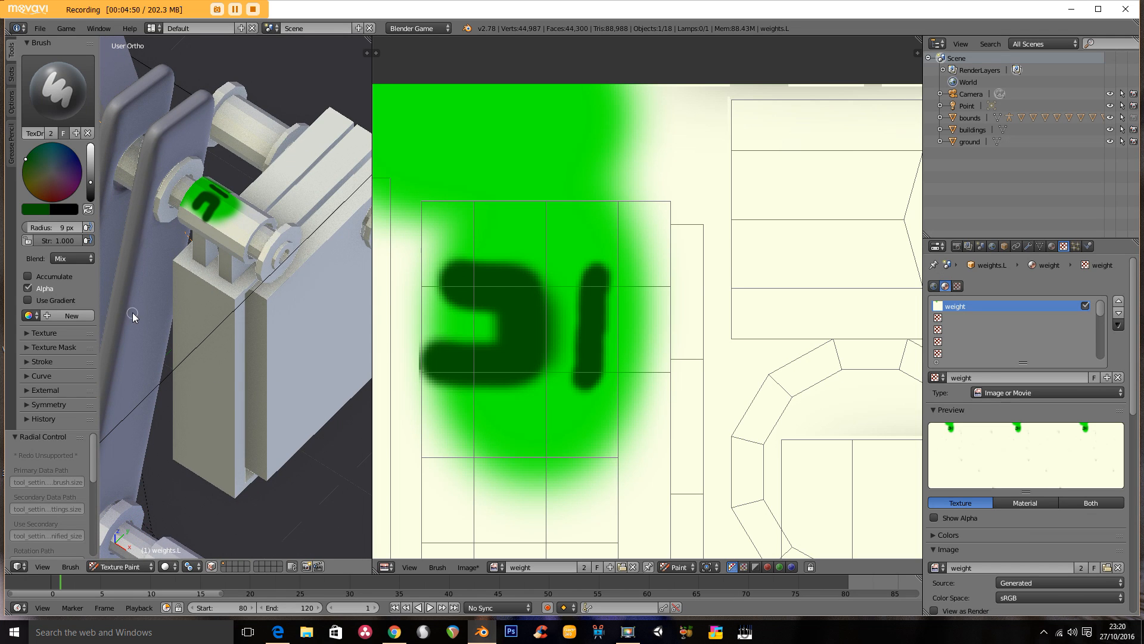
Display the weight material's settings and the whole painted image, and restore the window from its maximized size
left_click(60, 89)
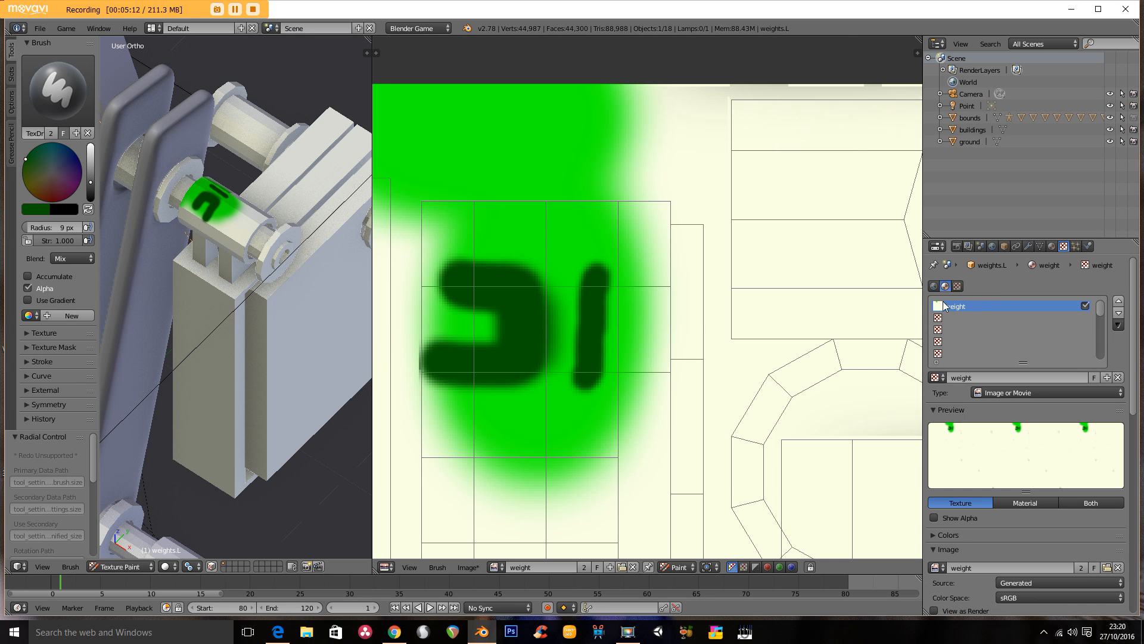
left_click(1052, 246)
middle_click_drag(538, 370, 549, 531, "ctrl")
middle_click_drag(600, 440, 567, 297)
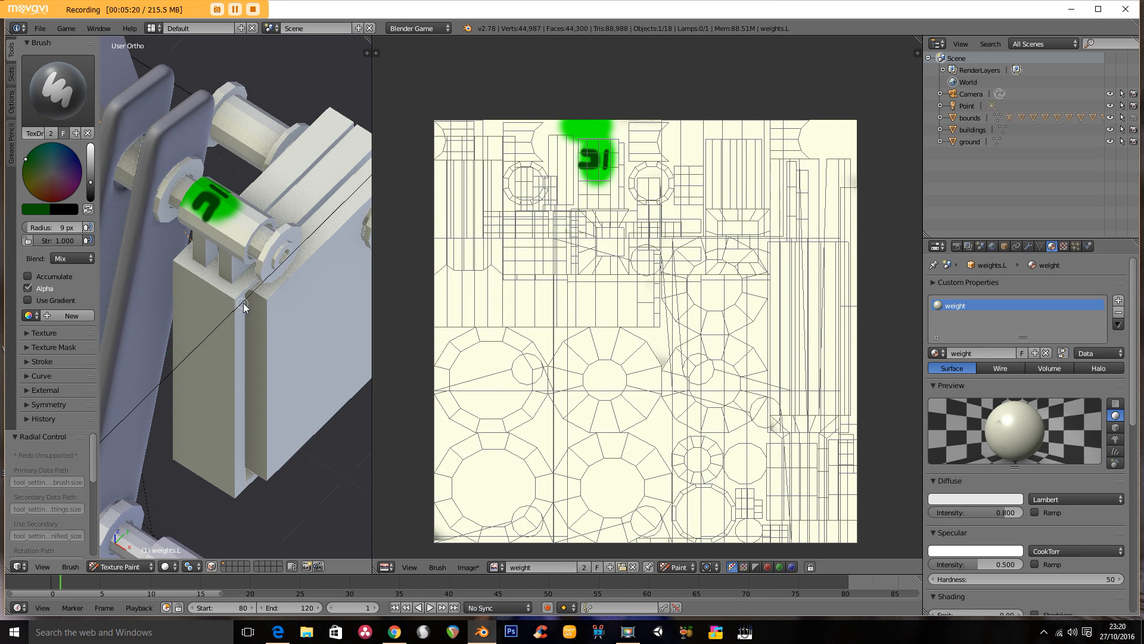
middle_click_drag(523, 215, 515, 205)
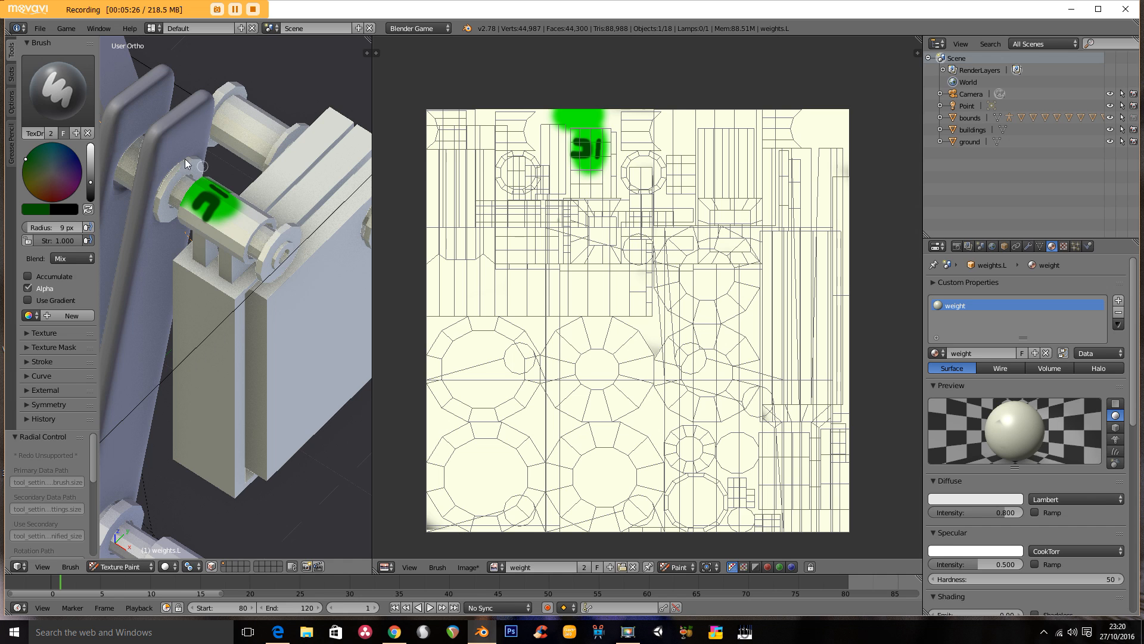
double_click(355, 15)
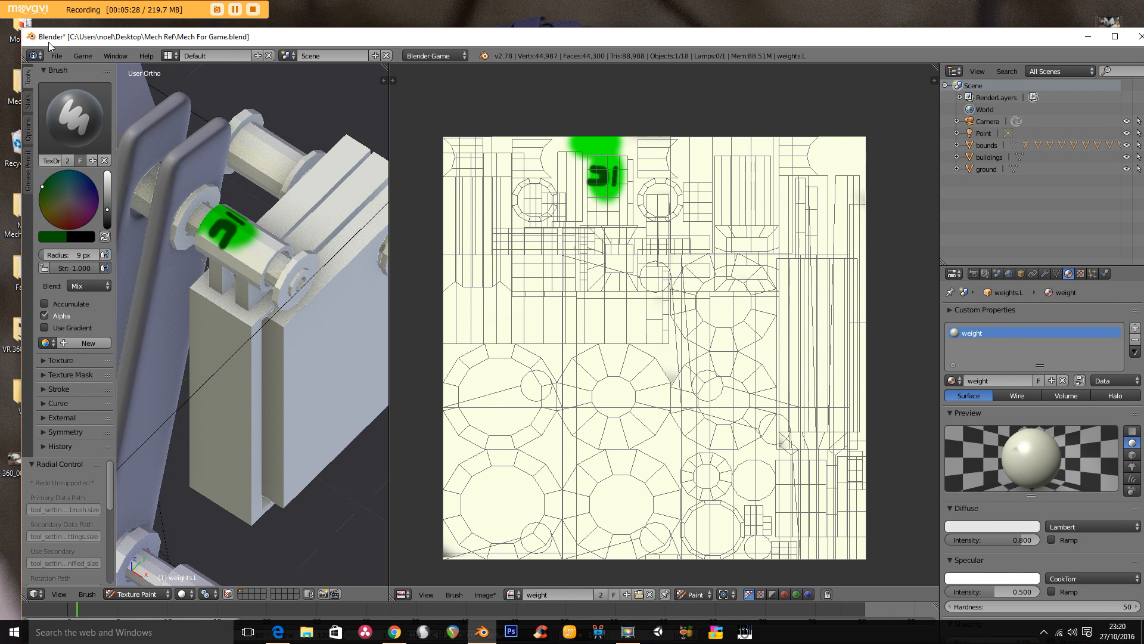